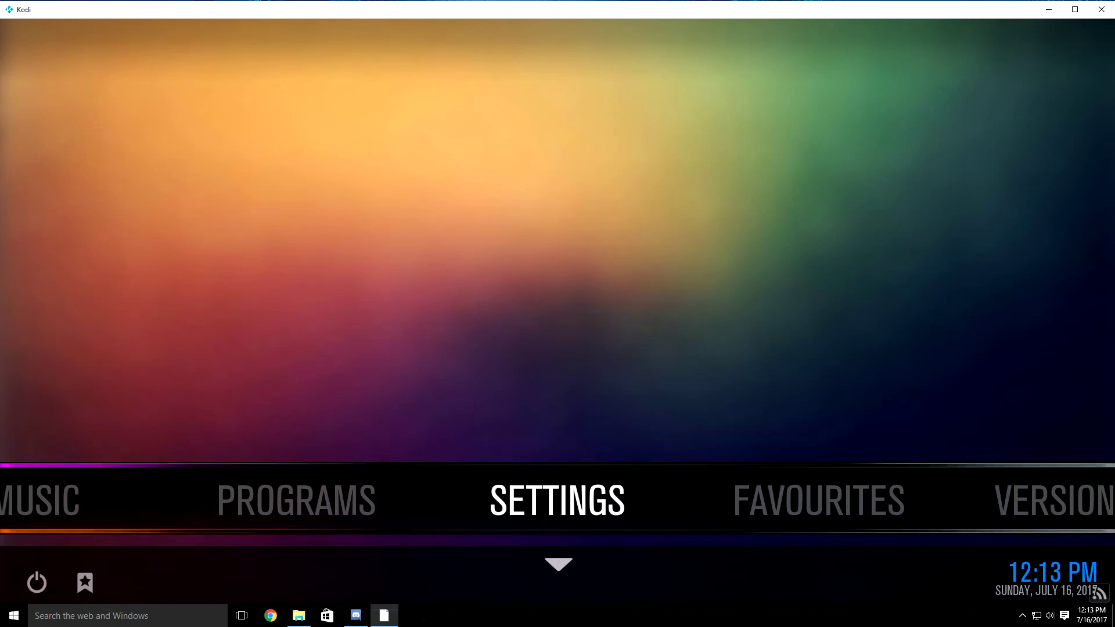
Open Install from zip file under Settings > Add-ons
key(Left)
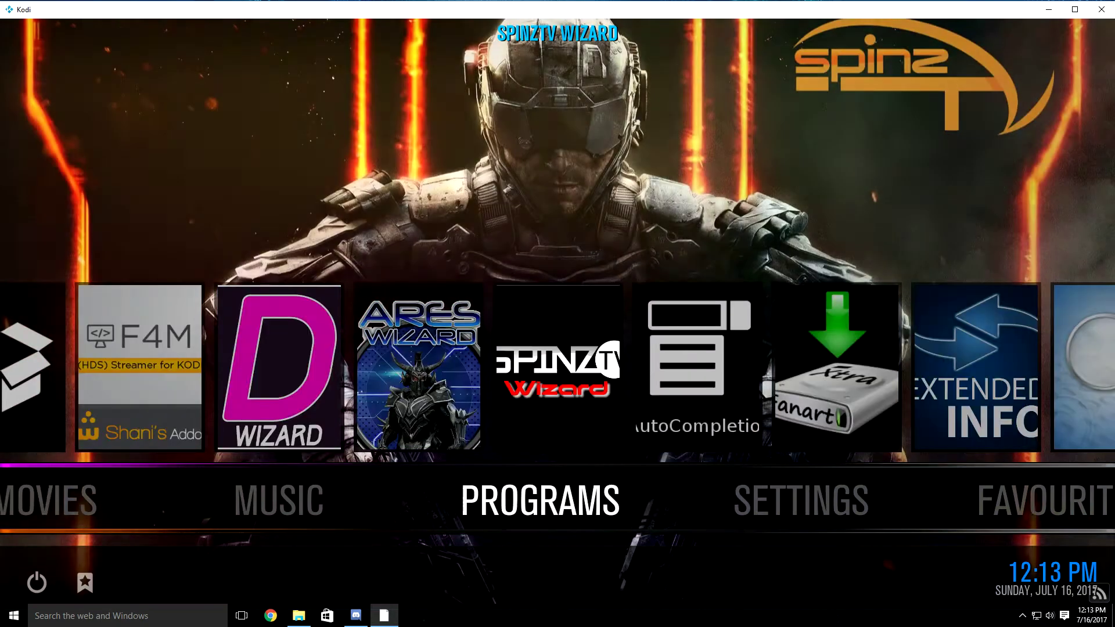
key(Right)
key(Right)
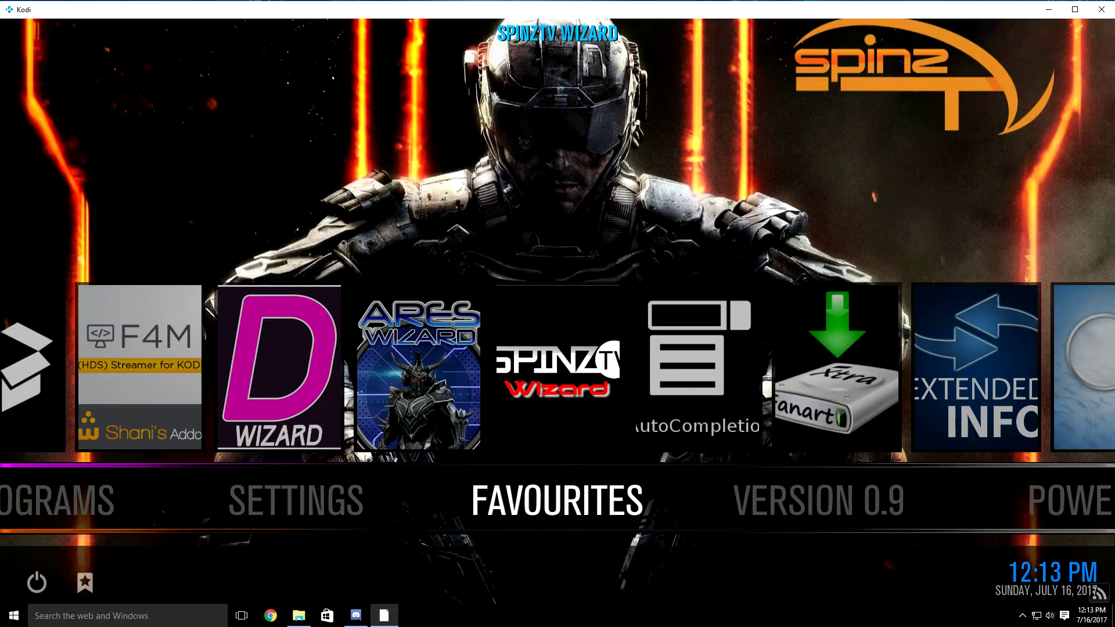
key(Left)
key(Left)
key(Right)
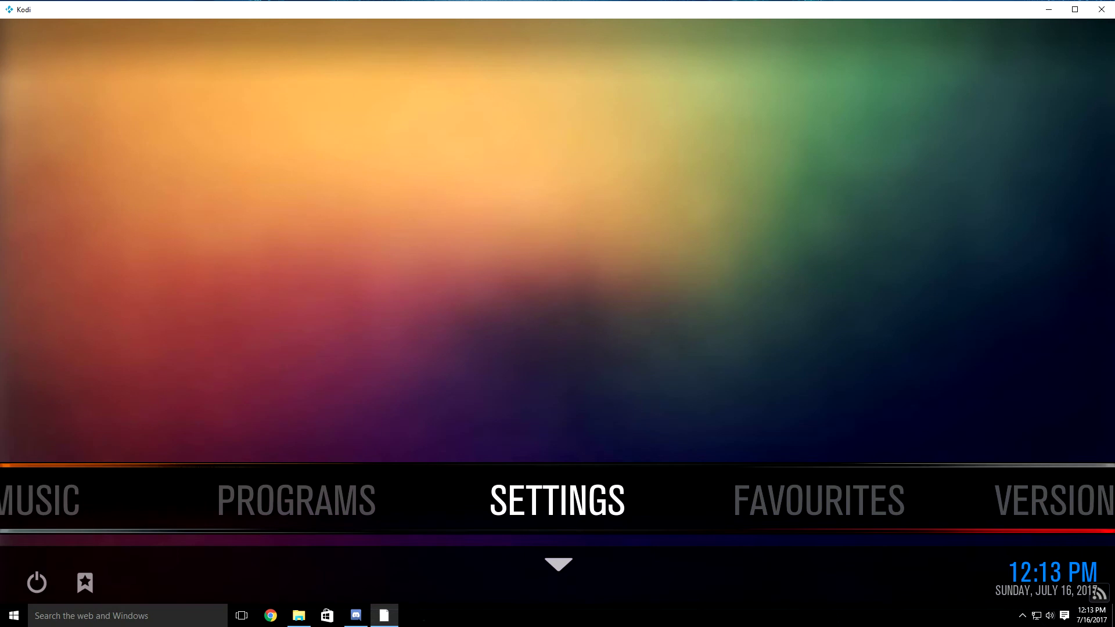
key(Return)
key(Up)
key(Up)
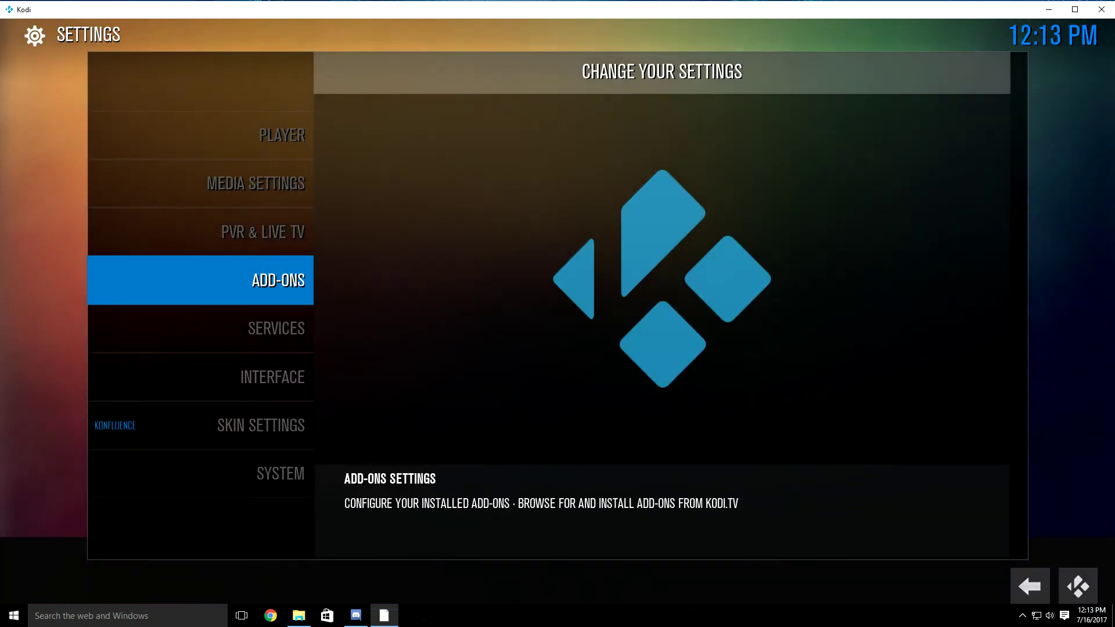
key(Return)
key(Down)
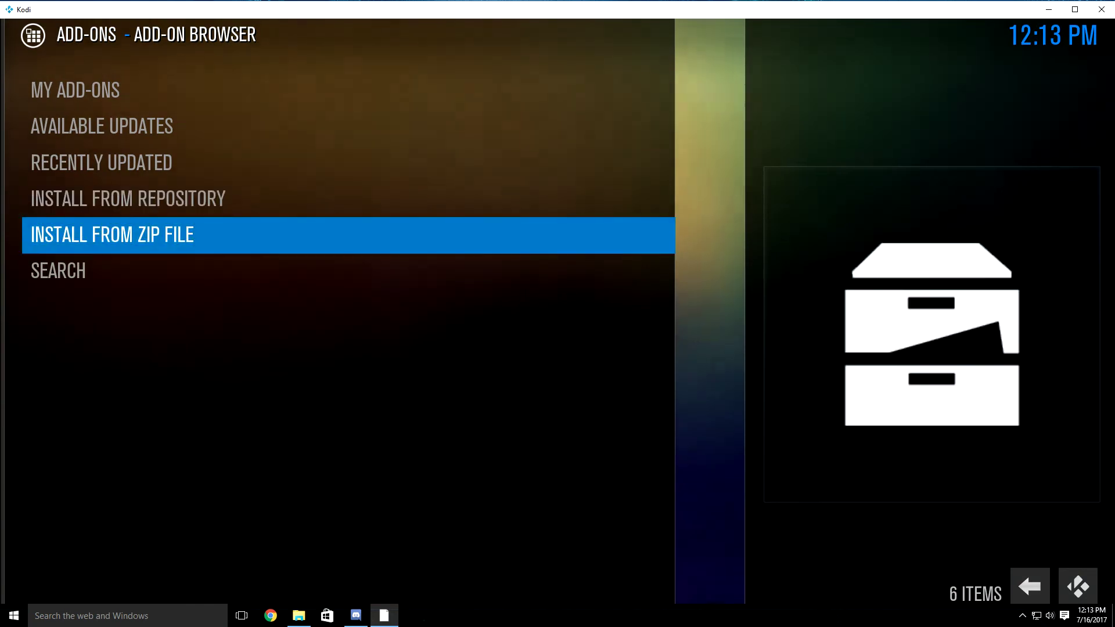
key(Return)
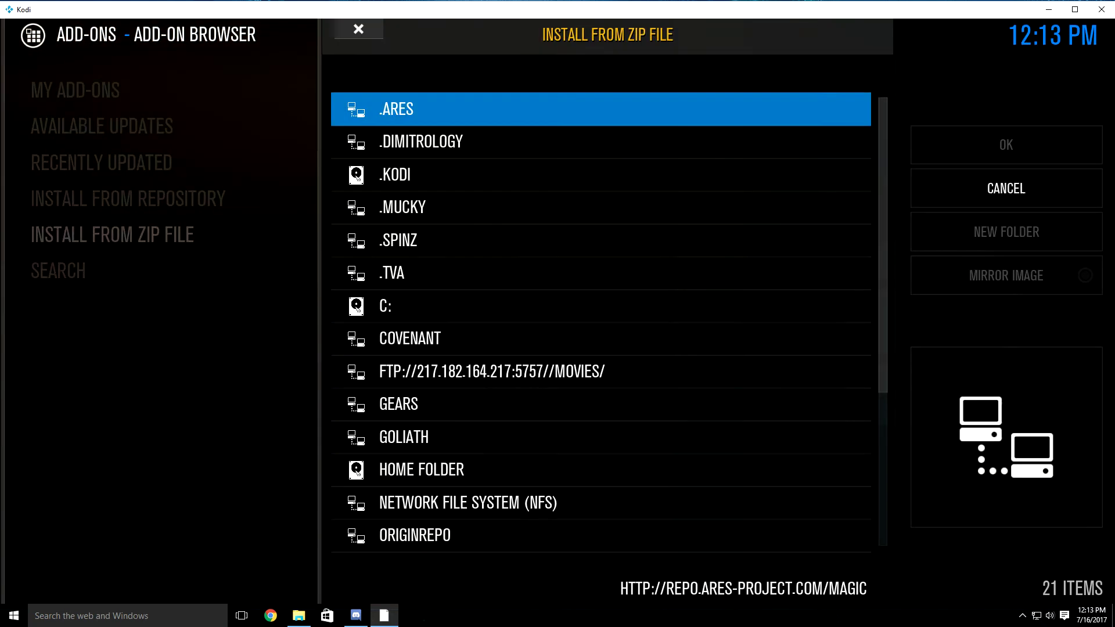
Open the .DIMITROLOGY source to list its zip files
key(Down)
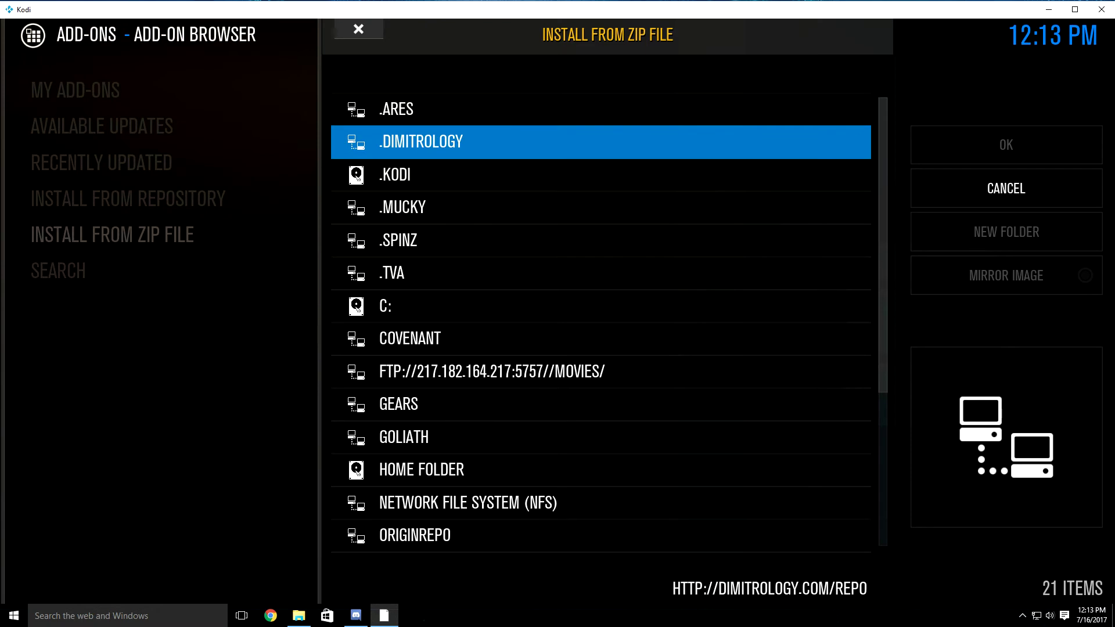
key(Down)
key(Down)
key(Down)
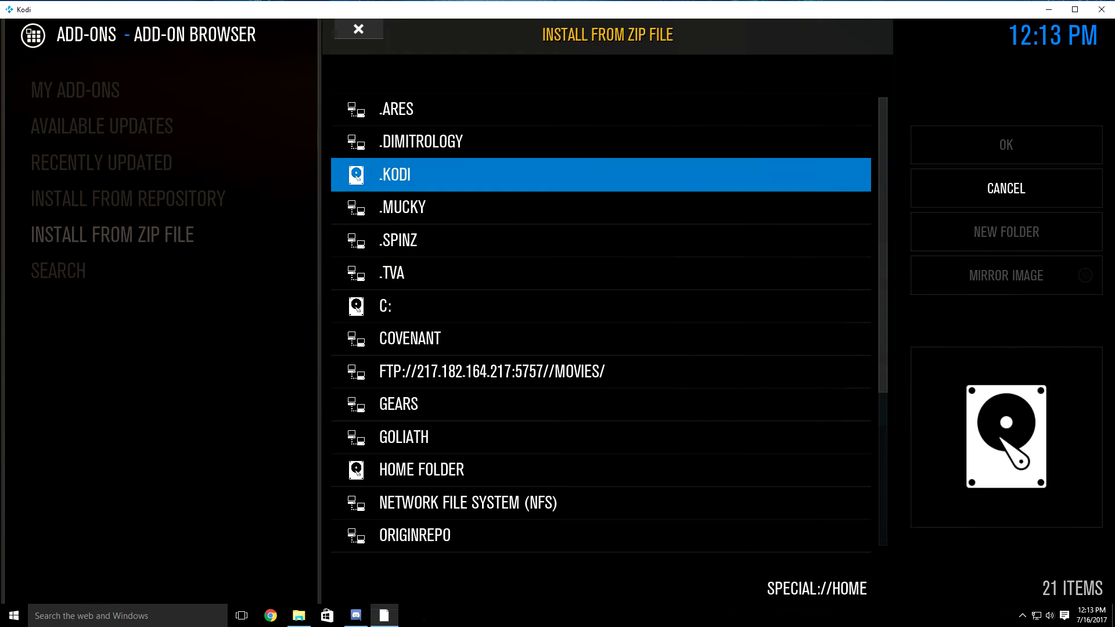
key(Up)
key(Up)
key(Up)
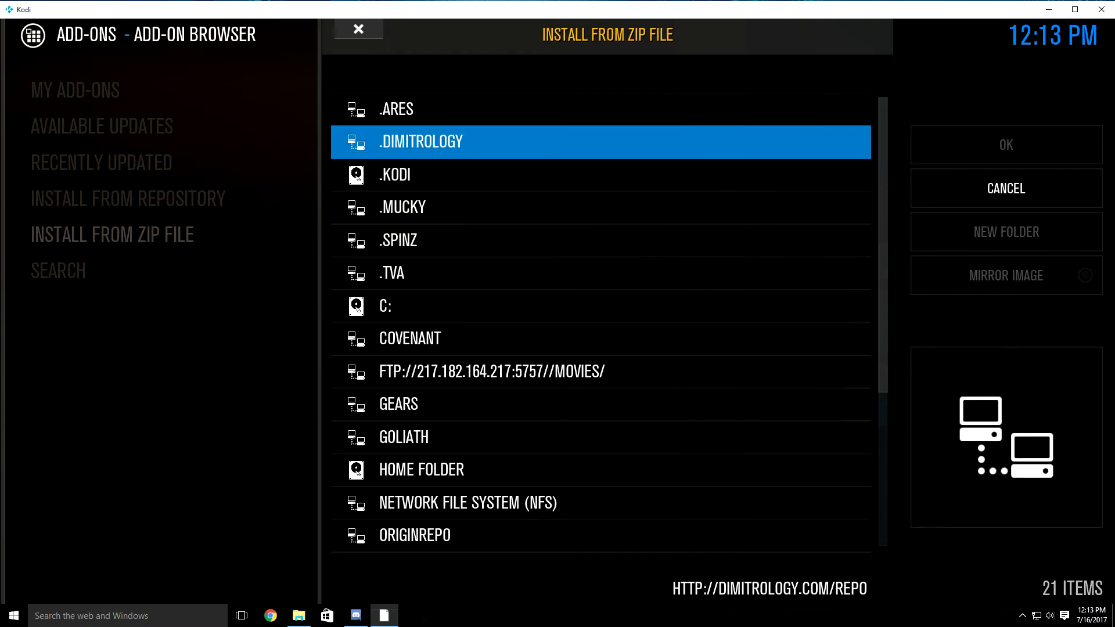
key(Return)
Install REPOSITORY.THGILIWT-1.1.2.ZIP from the .DIMITROLOGY zip list
key(Down)
key(Down)
key(Down)
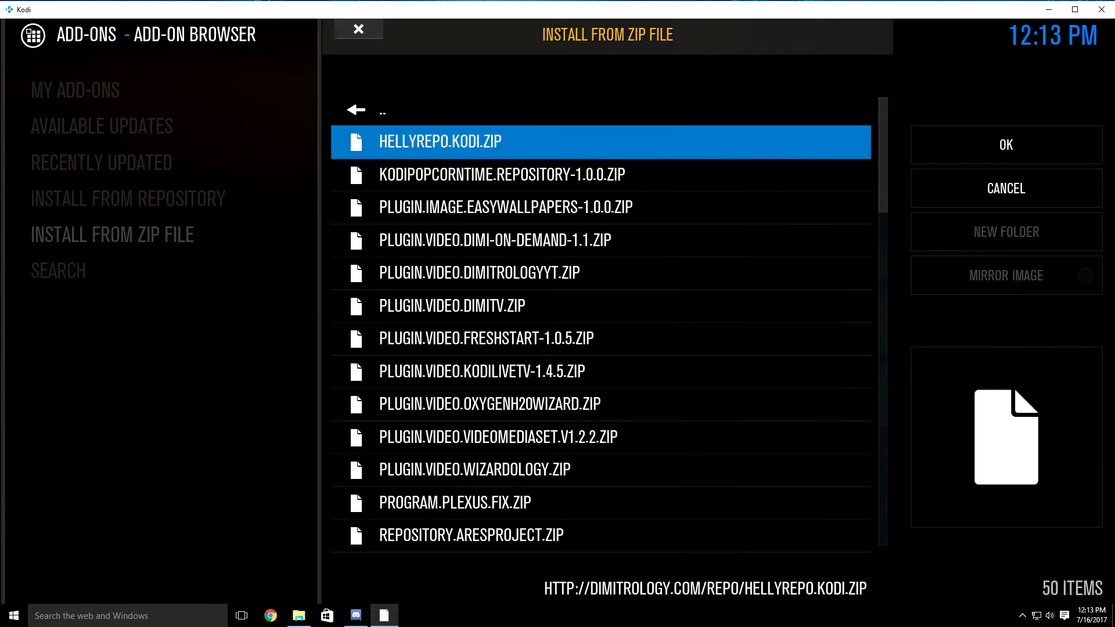
key(Down)
key(Down)
key(Down)
key(Down)
key(Down)
key(Down)
key(Down)
key(Down)
key(Down)
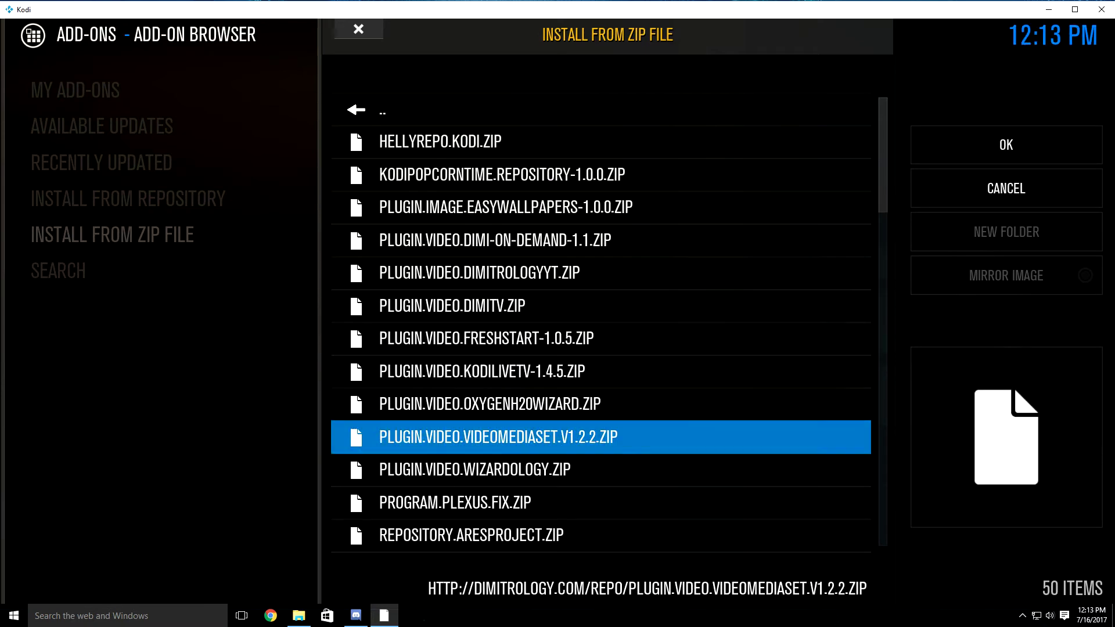
key(Down)
key(Down)
key(Down)
key(Down)
key(Down)
key(Down)
key(Down)
key(Down)
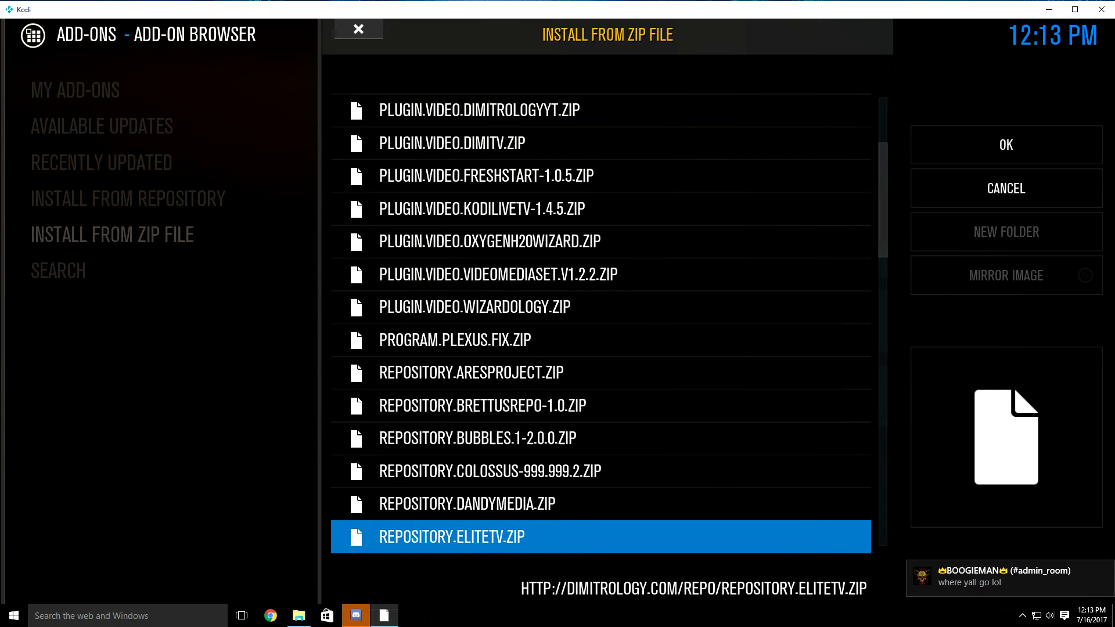
key(Down)
key(Down)
key(Down)
key(Down)
key(Down)
key(Down)
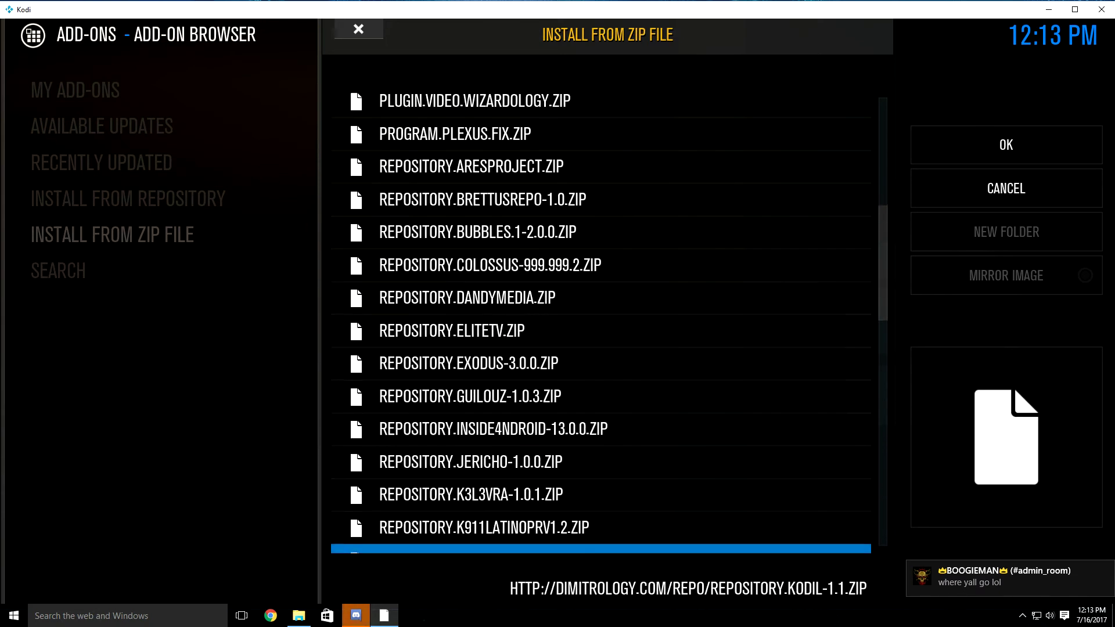
key(Down)
key(Down)
key(Down)
key(Down)
key(Down)
key(Down)
key(Down)
key(Down)
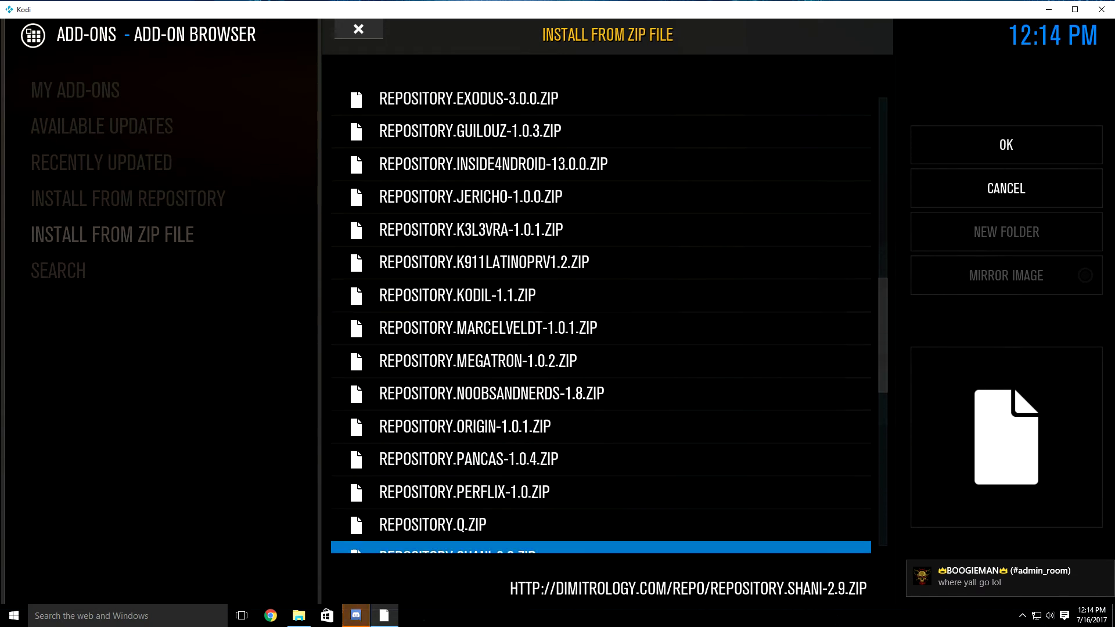
key(Down)
key(Down)
key(Down)
key(Down)
key(Down)
key(Down)
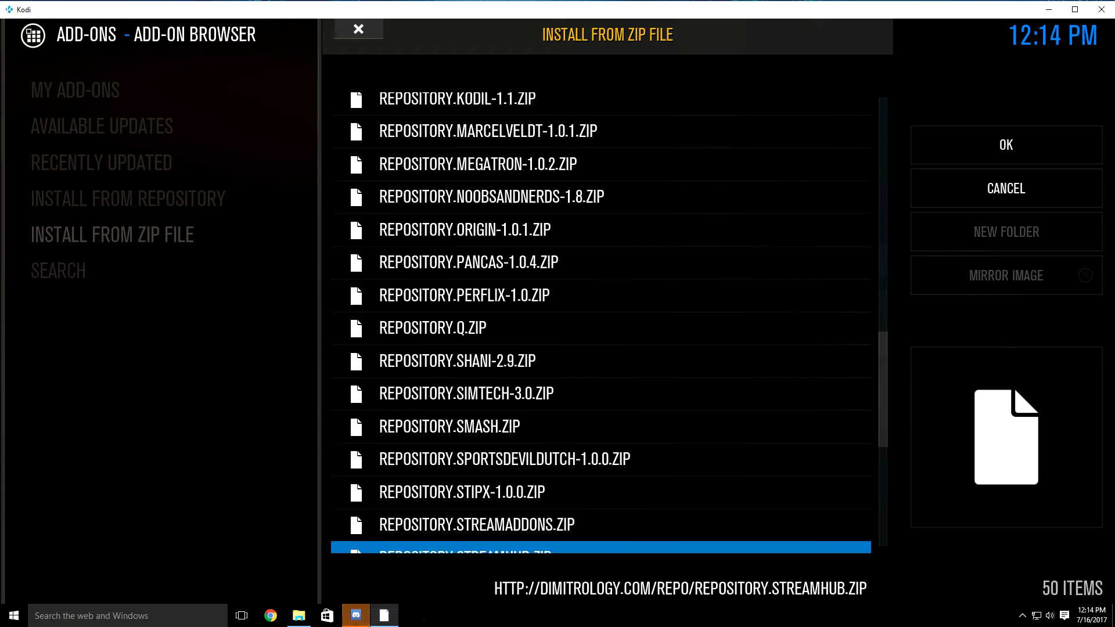
key(Down)
key(Down)
key(Down)
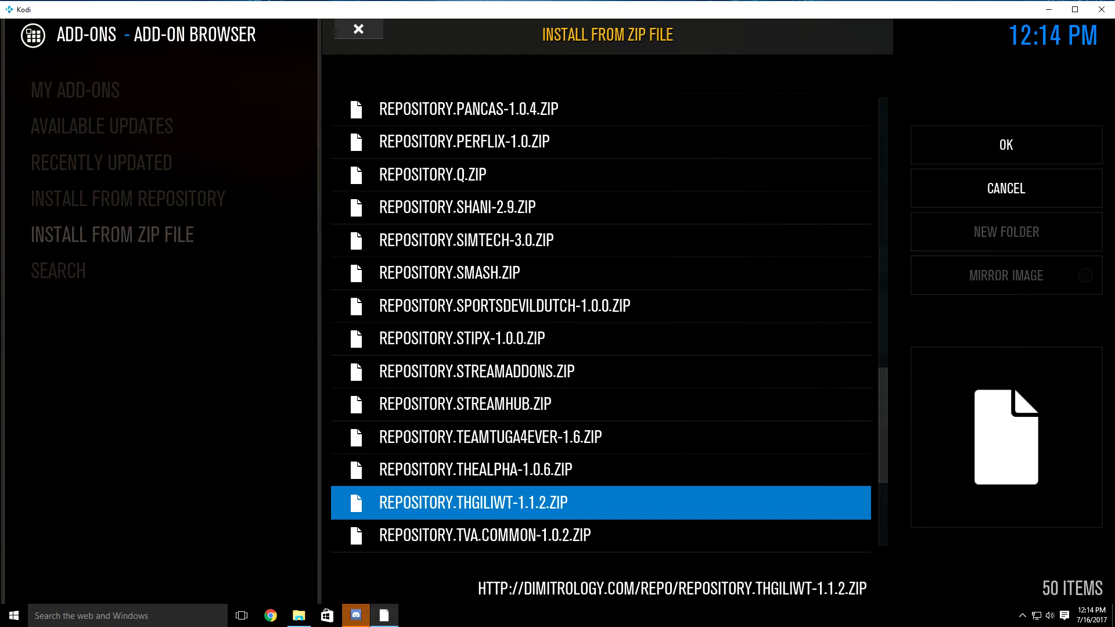
key(Return)
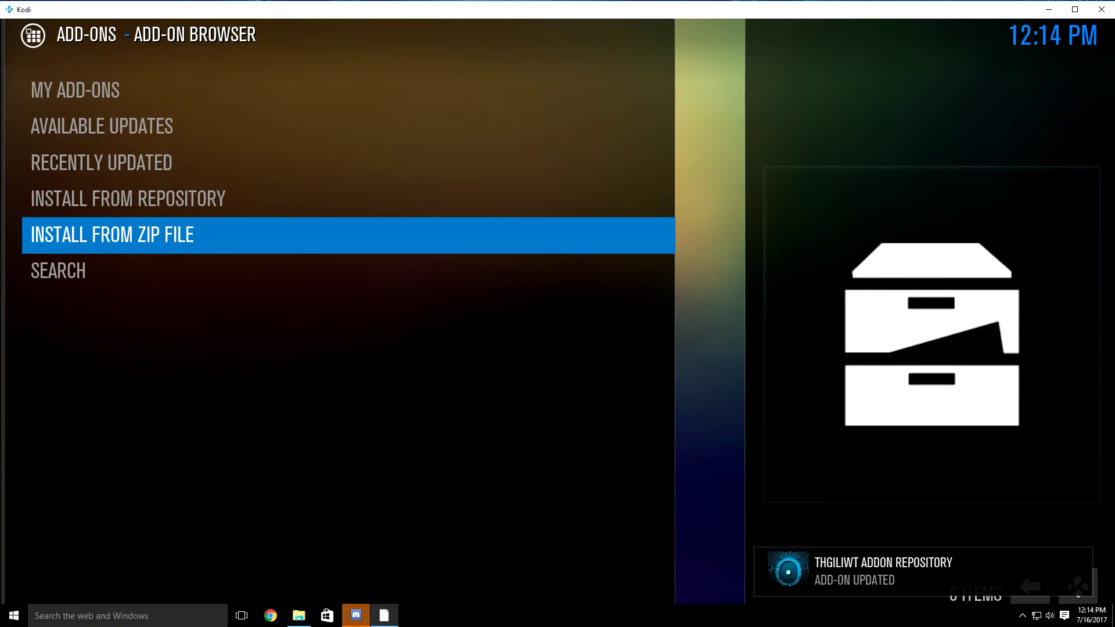
Open the THGILIWT Addon Repository's Video add-ons category from Install from repository
key(Up)
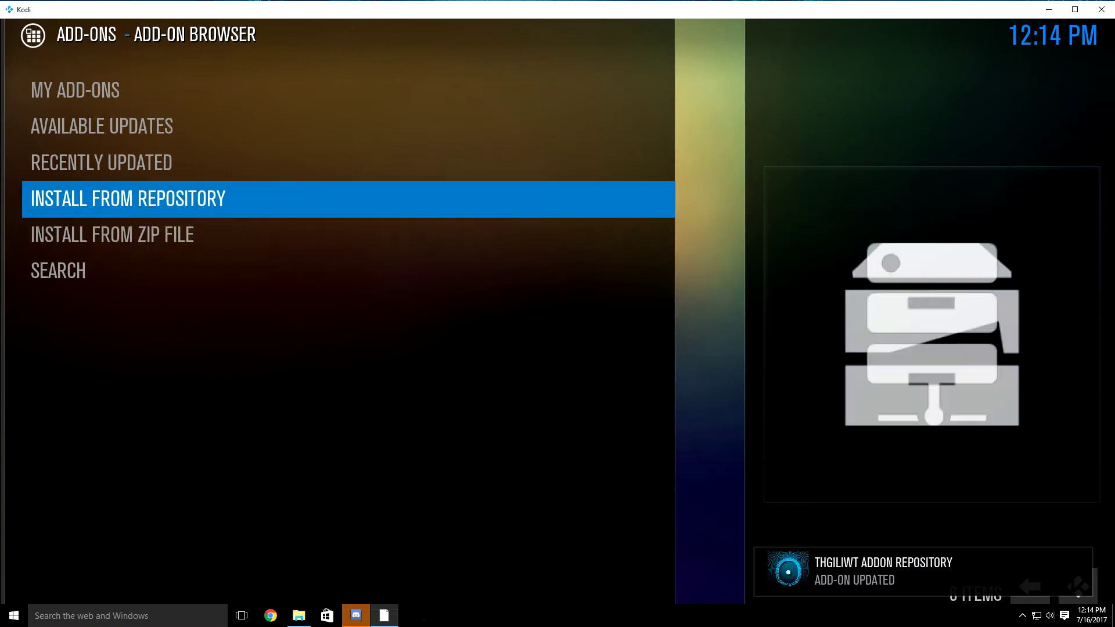
key(Return)
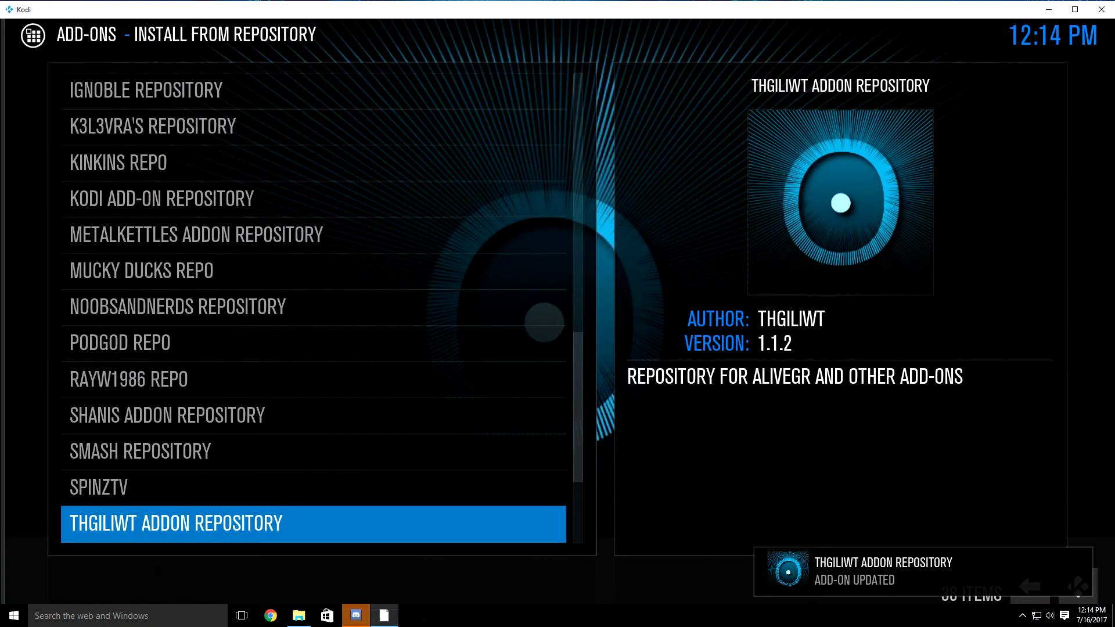
key(Up)
key(Up)
key(Up)
key(Down)
key(Down)
key(Down)
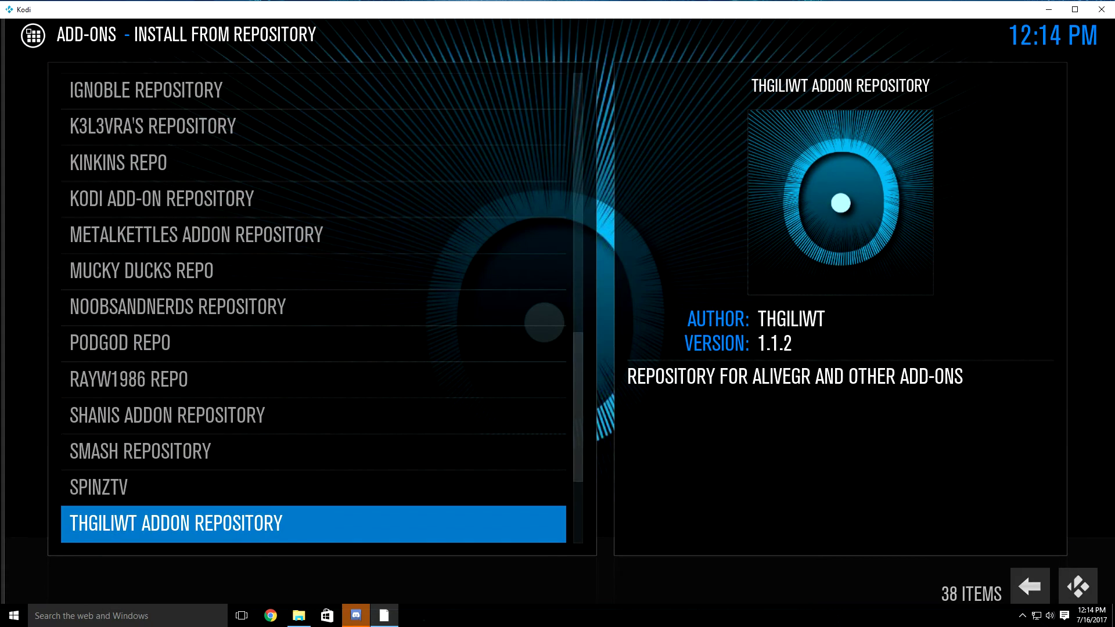
key(Return)
key(Up)
key(Up)
key(Down)
key(Down)
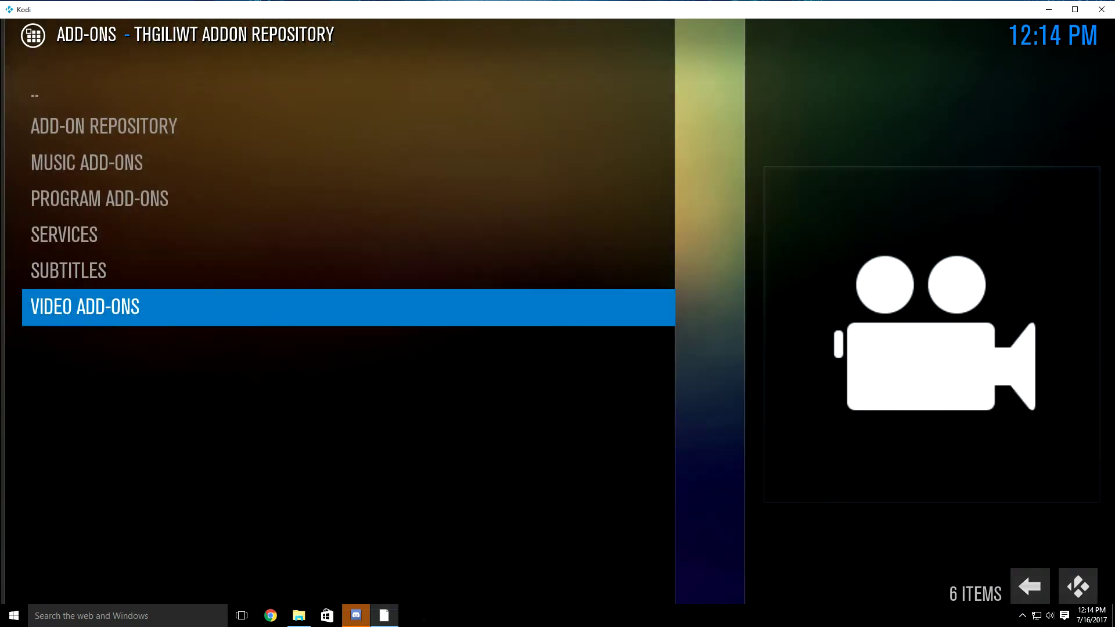
key(Return)
View Covenant's add-on information, then return to the repository list
key(Down)
key(Up)
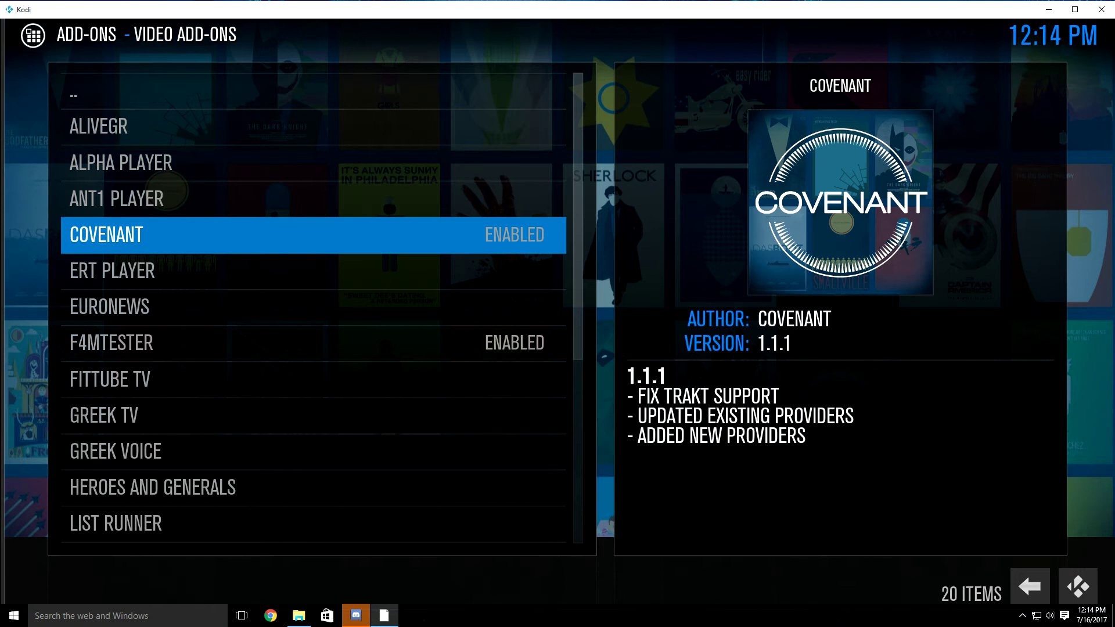
key(Return)
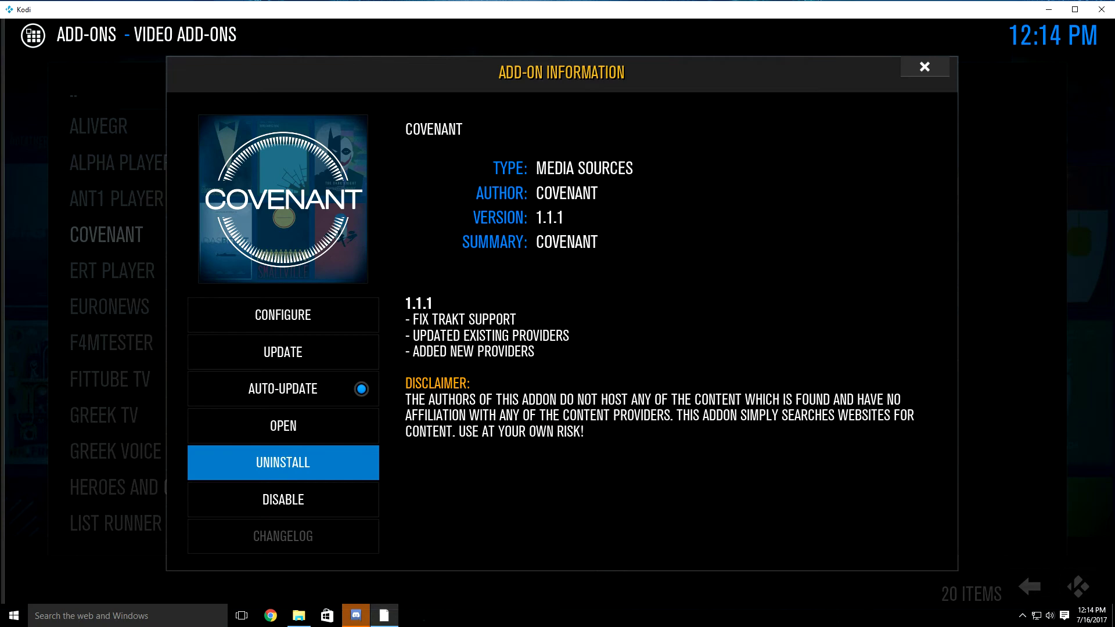
key(Escape)
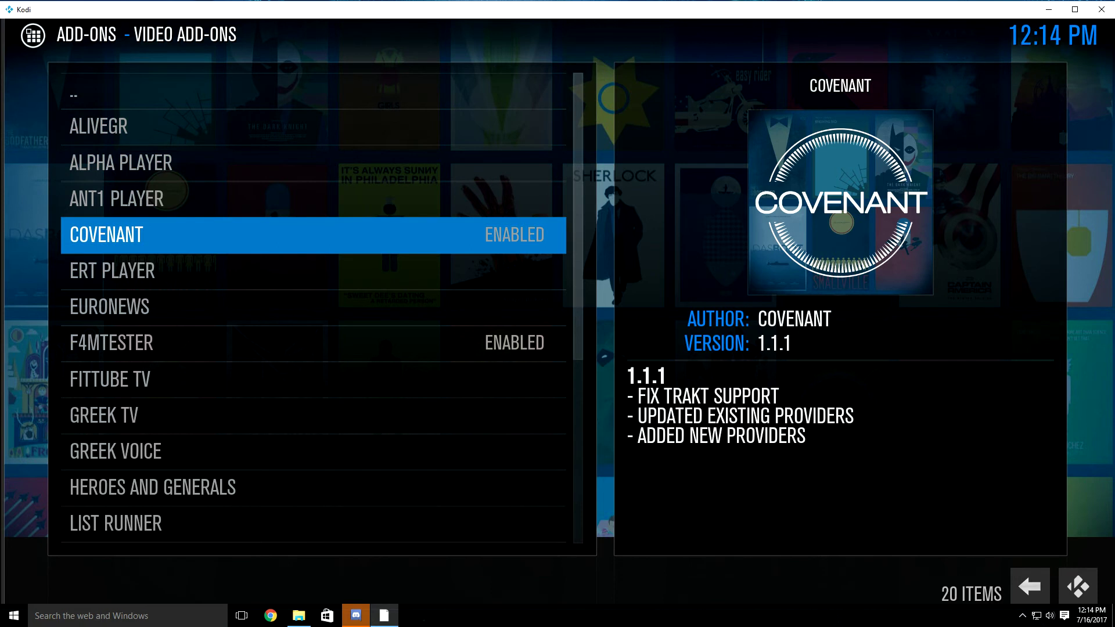
key(BackSpace)
key(BackSpace)
key(BackSpace)
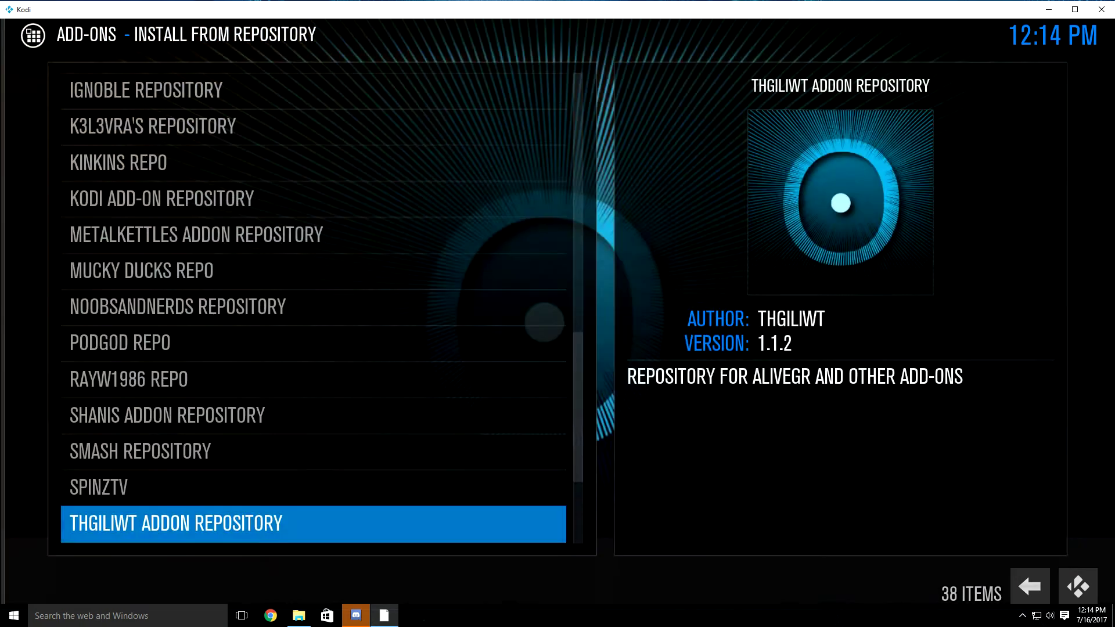
Go from the home menu to Kodi's Interface settings
key(BackSpace)
key(BackSpace)
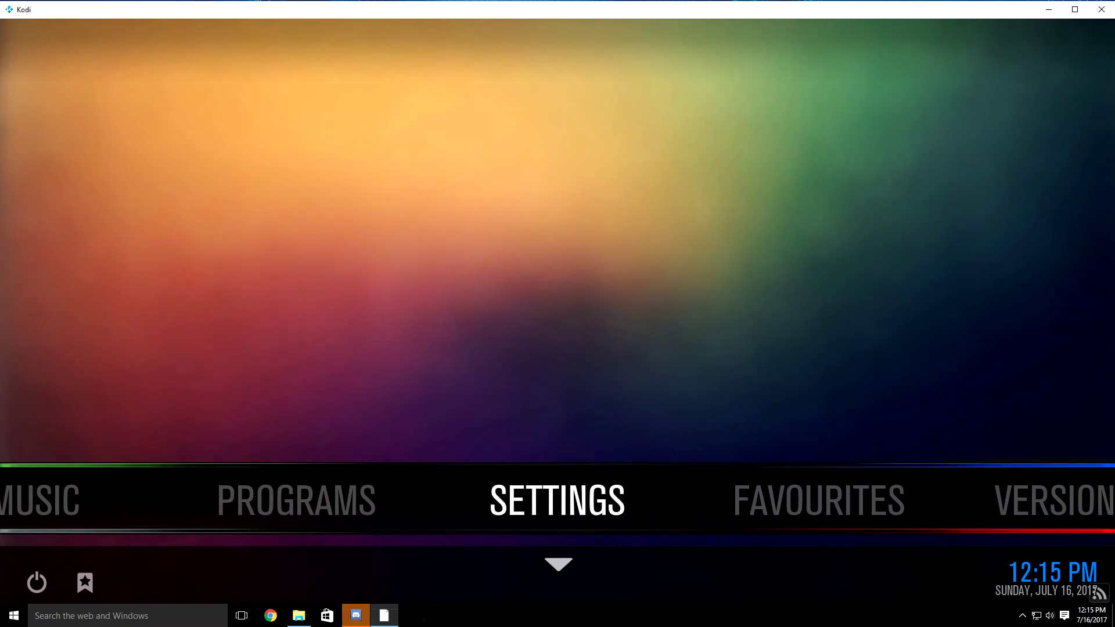
key(Left)
key(Right)
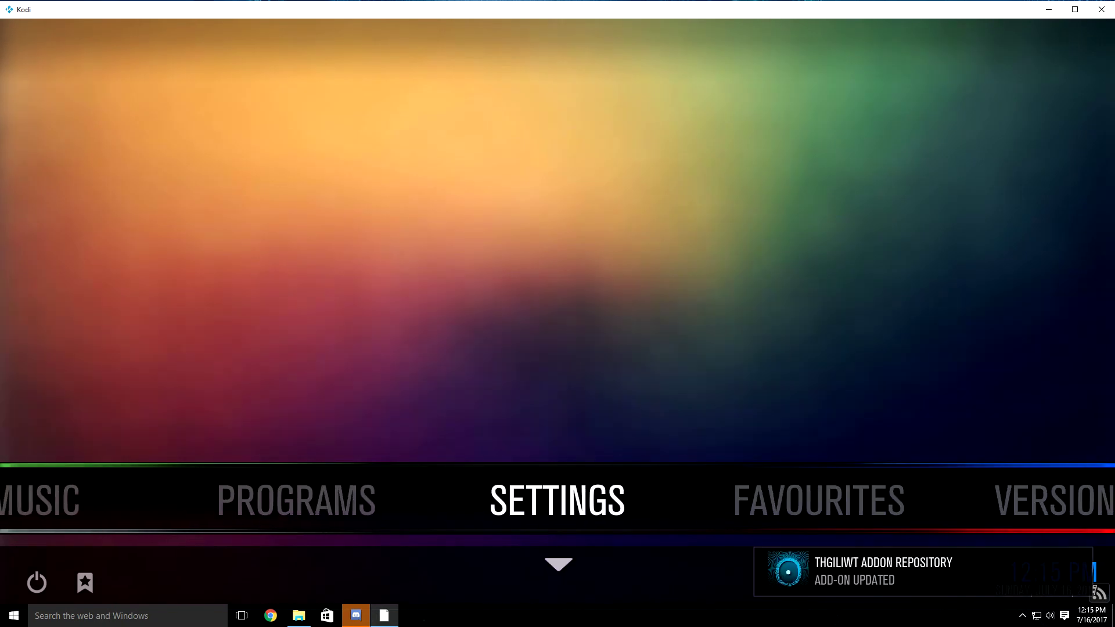
key(Return)
key(Down)
key(Up)
key(Return)
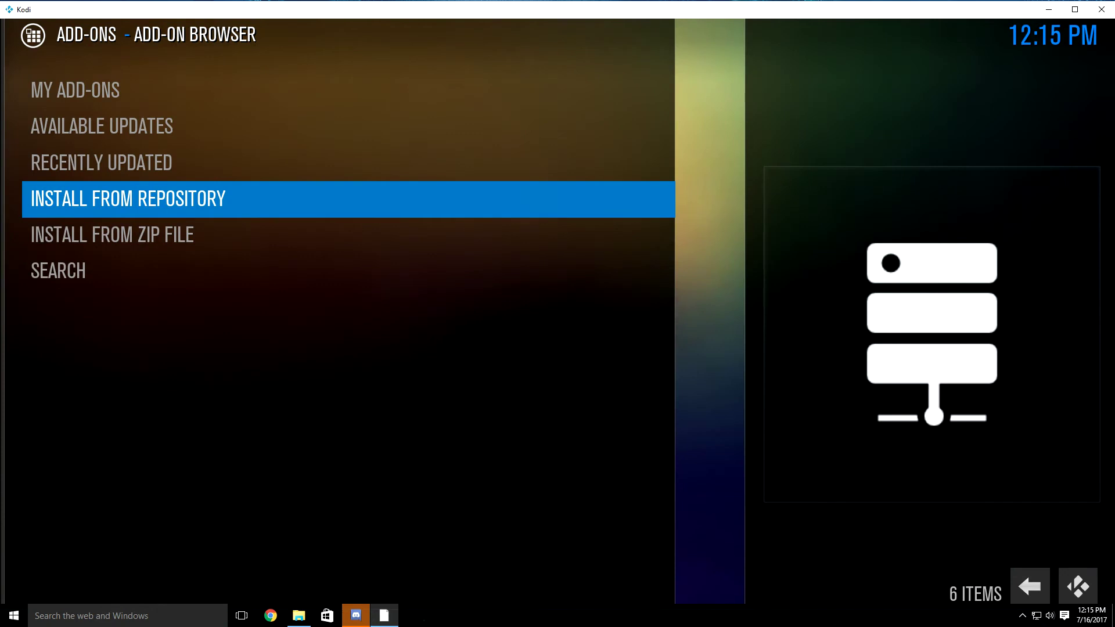
key(BackSpace)
key(Down)
key(Down)
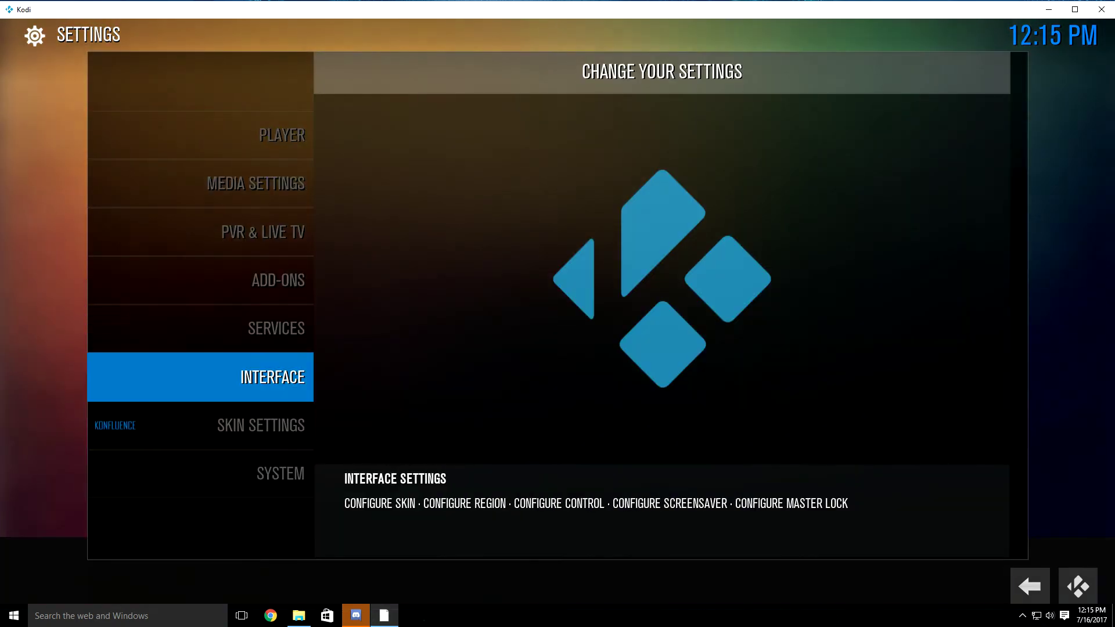
key(Return)
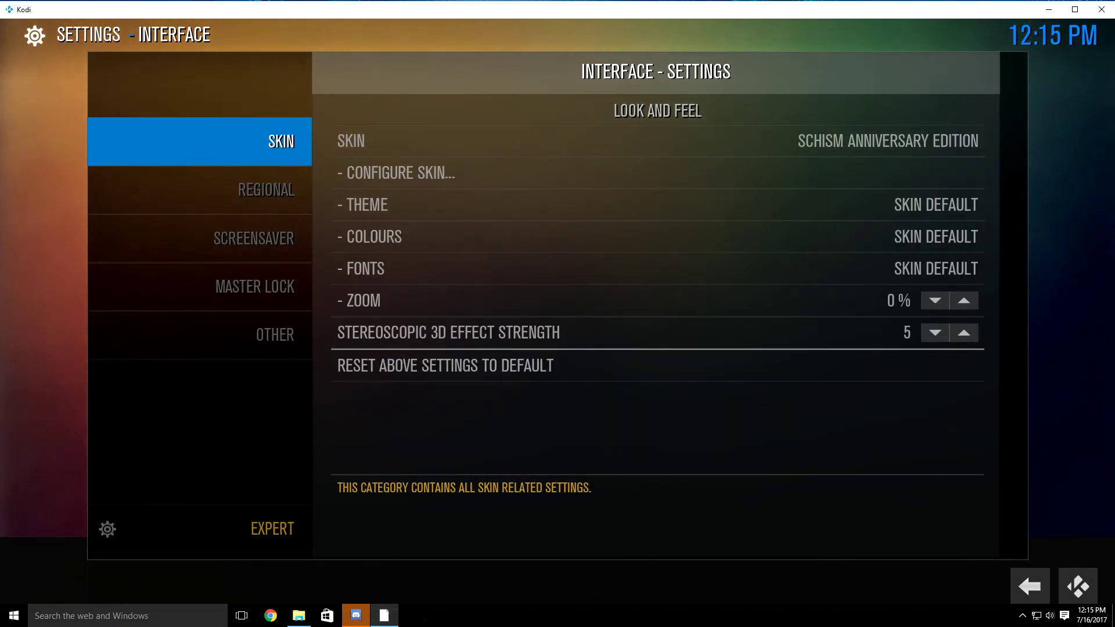
In Configure skin > Main Menu Options, list the main menu items and select COVENANT
key(Right)
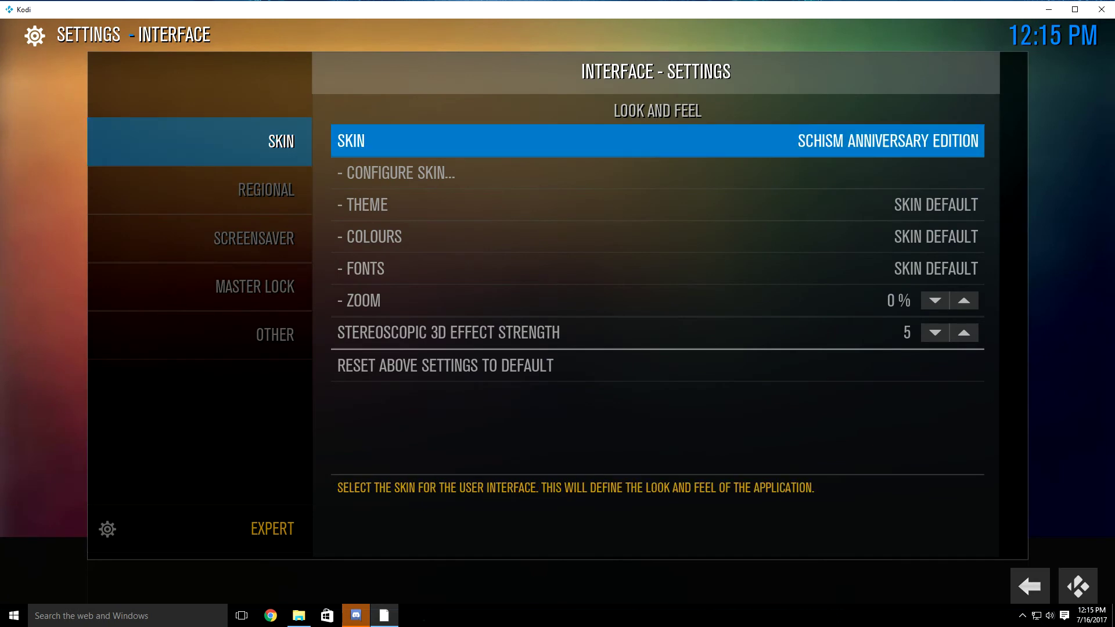
key(Down)
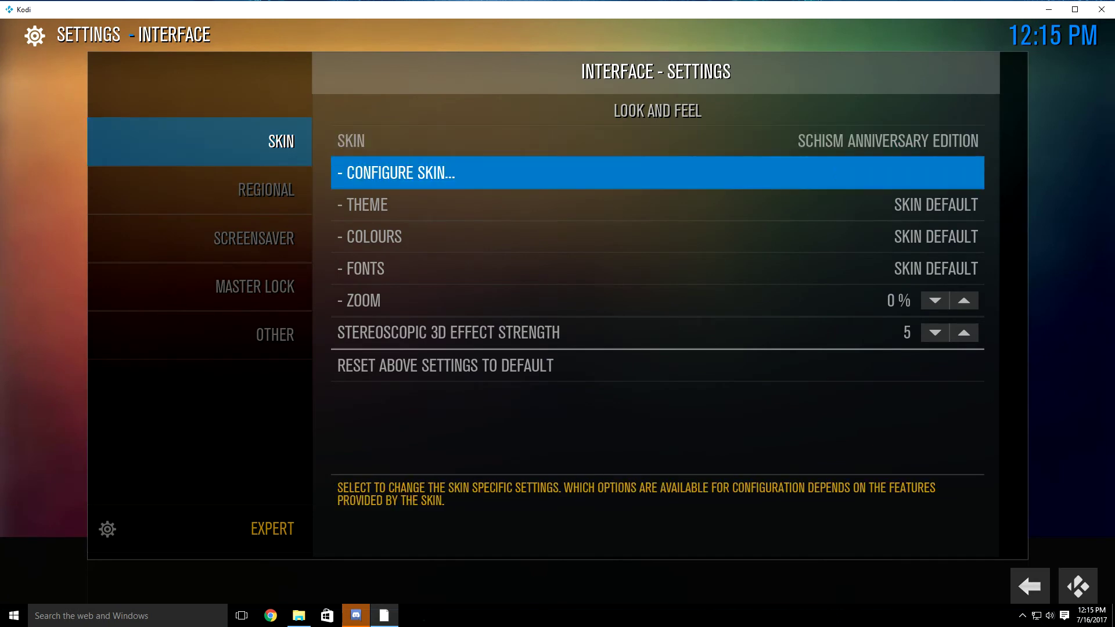
key(Return)
key(Up)
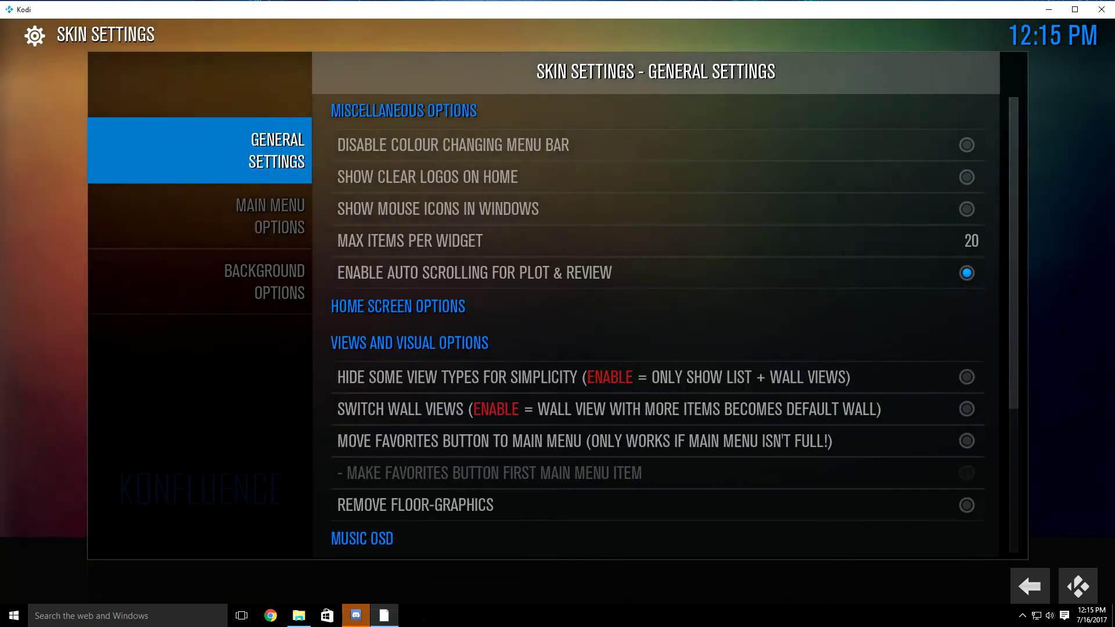
key(Down)
key(Right)
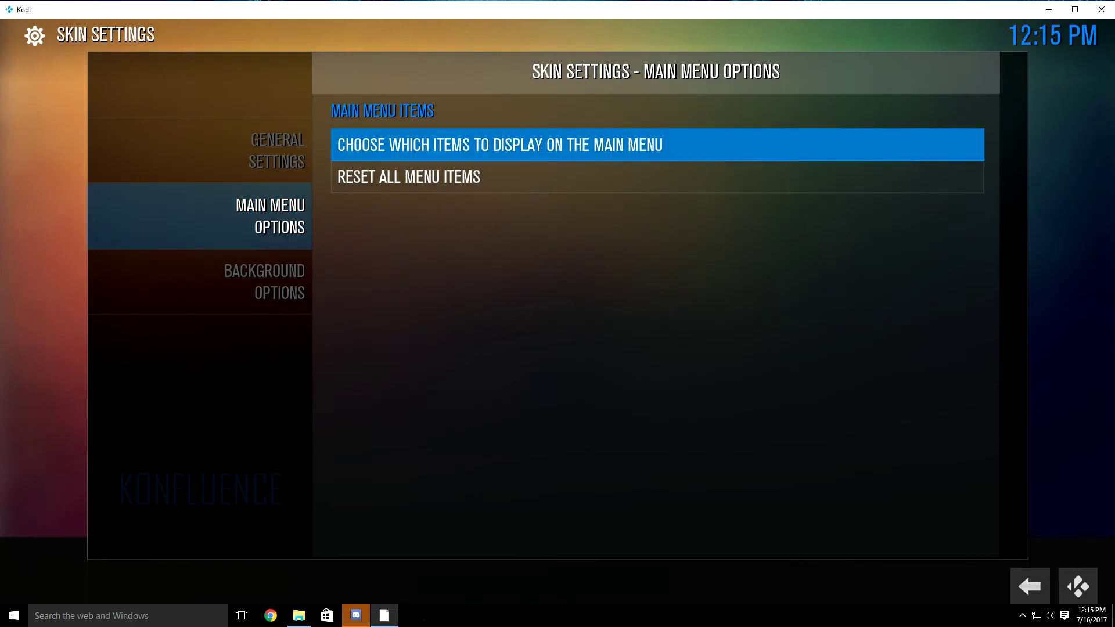
key(Return)
key(Left)
key(Left)
key(Right)
key(Down)
key(Down)
Link the COVENANT menu entry to the Covenant video add-on
key(Up)
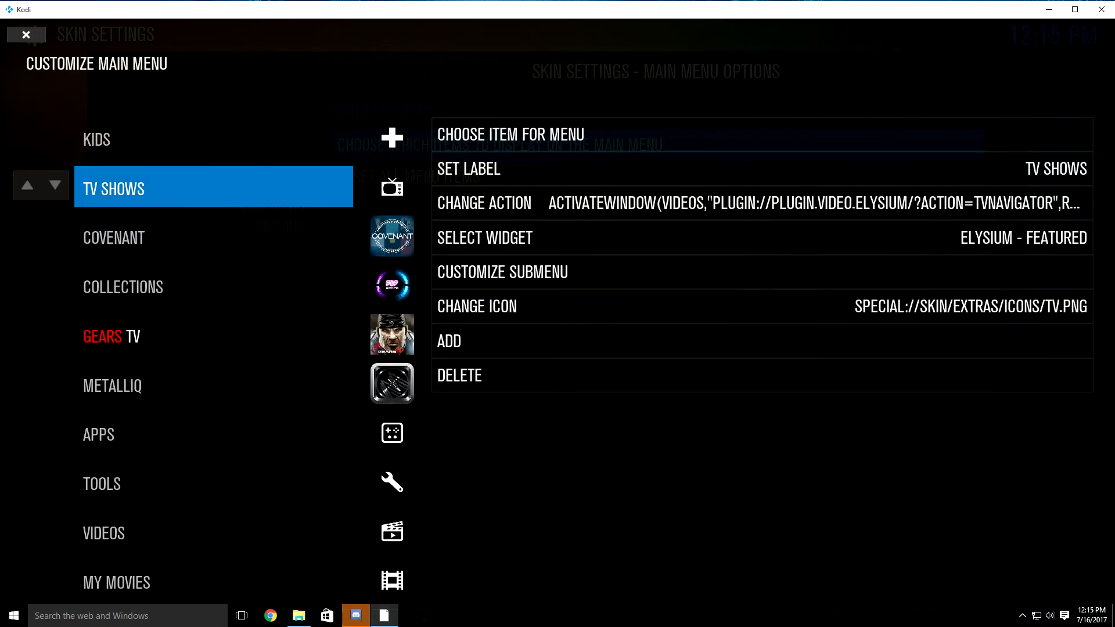
key(Down)
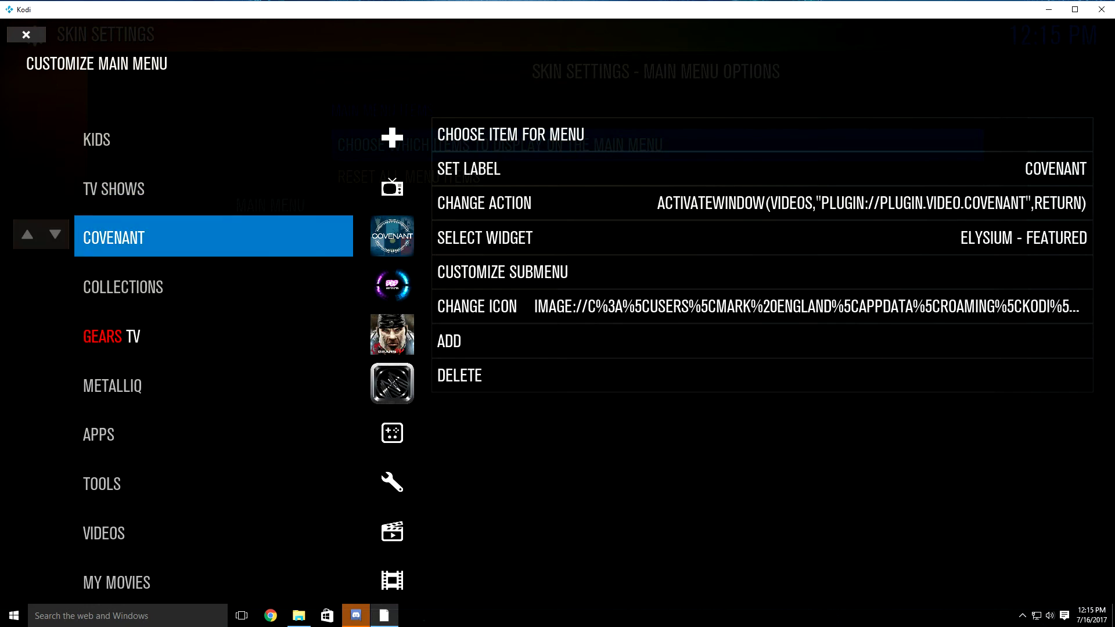
key(Up)
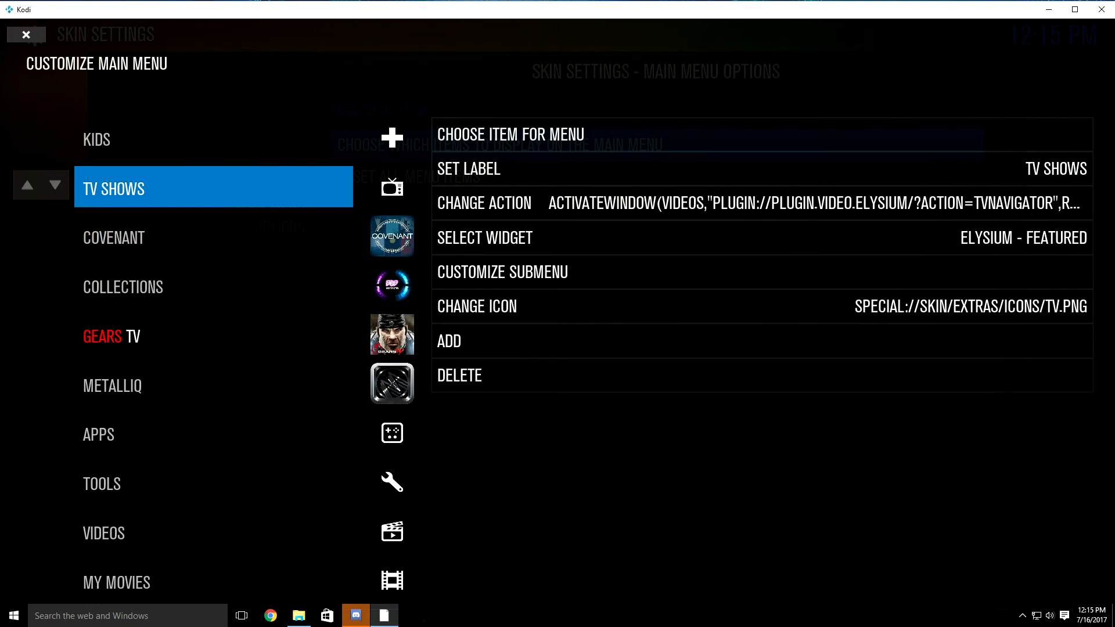
key(Down)
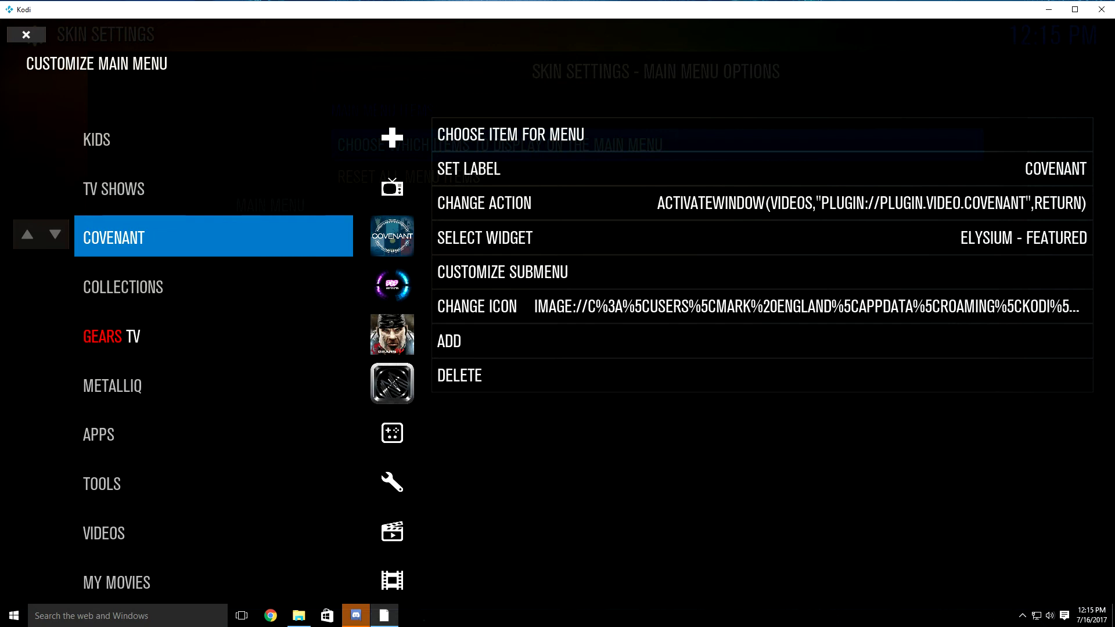
key(Right)
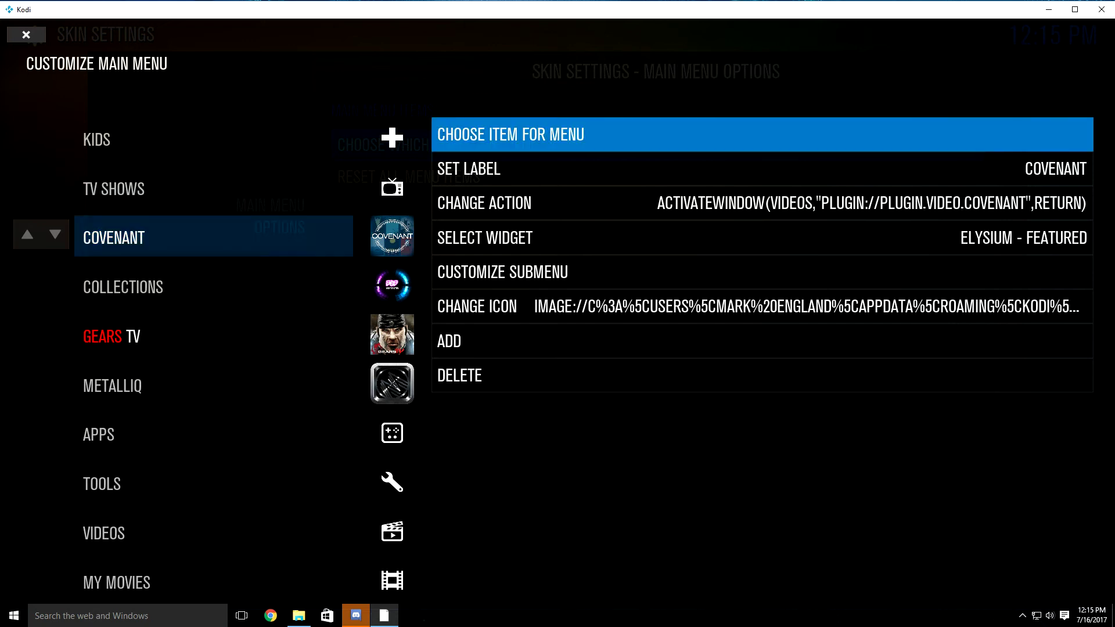
key(Return)
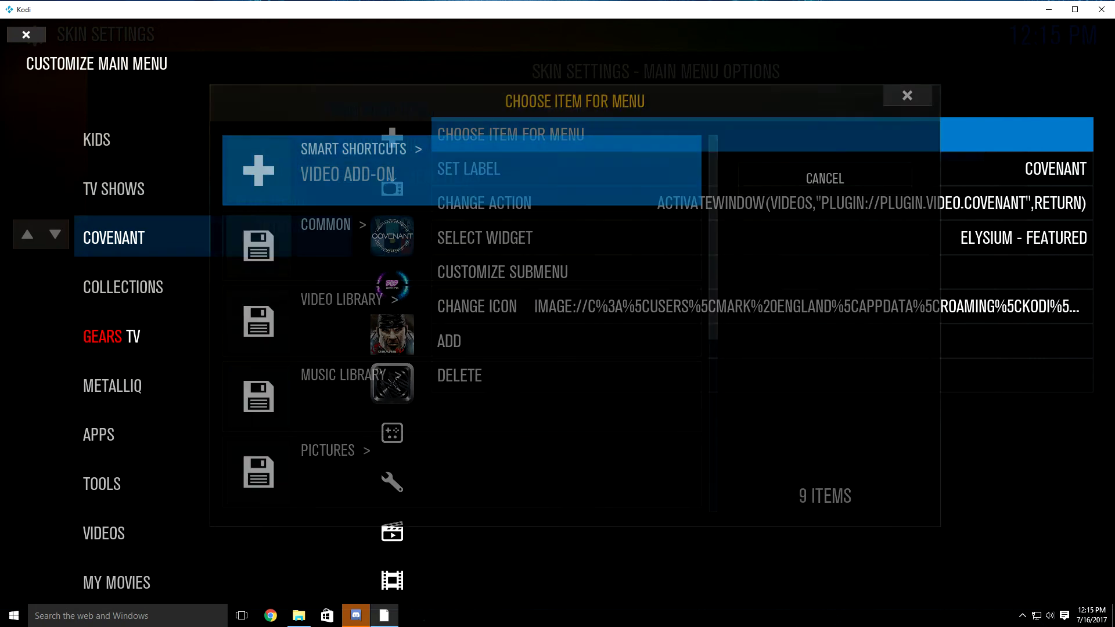
key(Down)
key(Down)
key(Down)
key(Down)
key(Down)
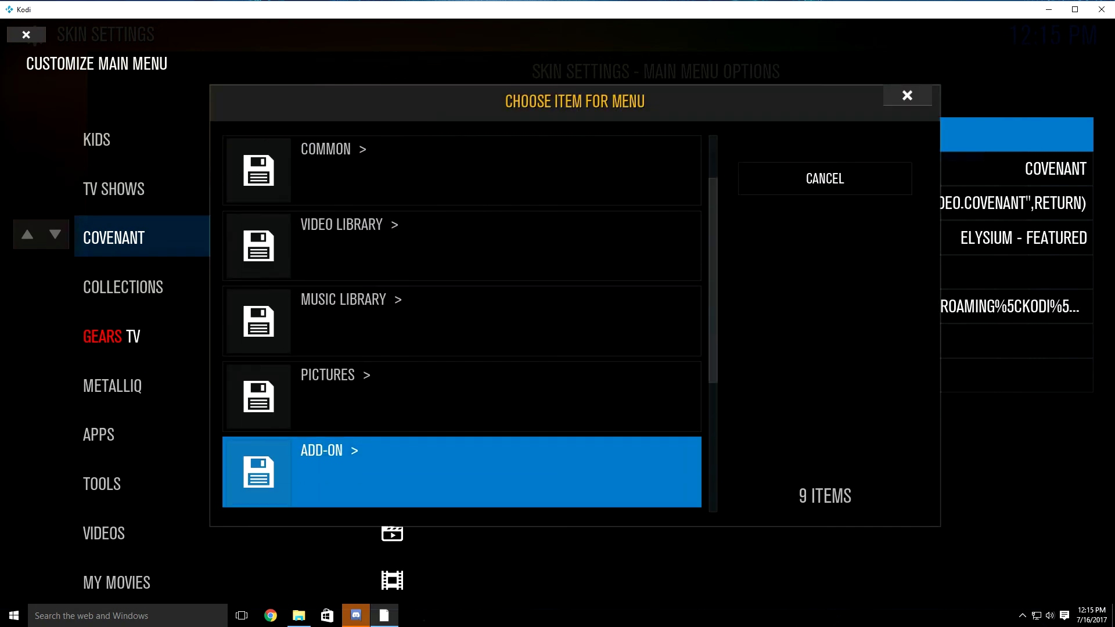
key(Return)
key(Down)
key(Down)
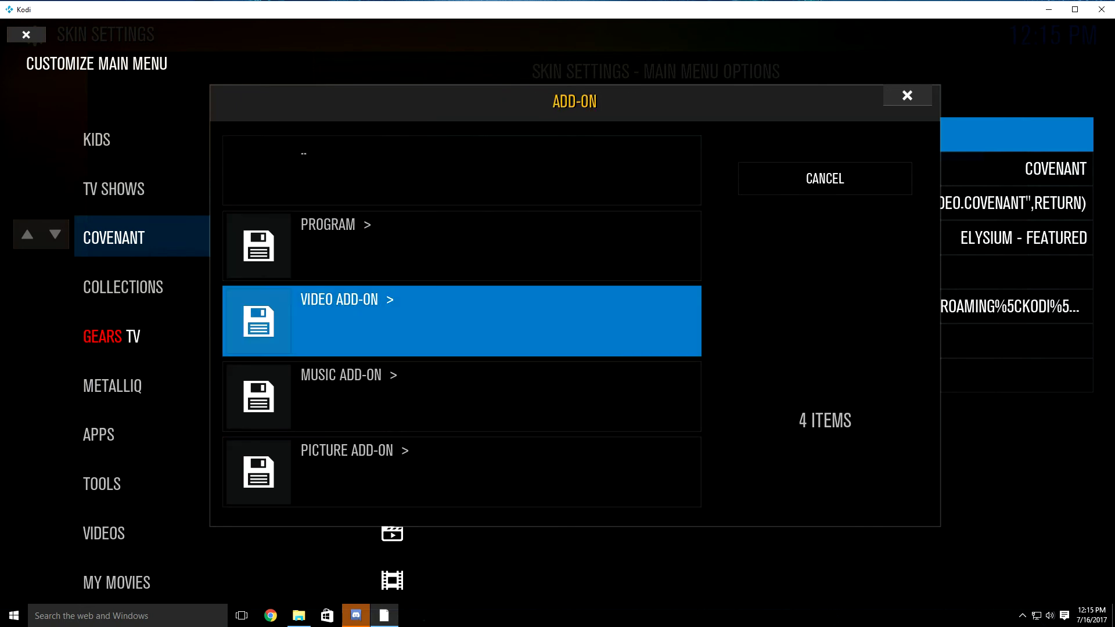
key(Return)
key(Down)
key(Down)
key(Down)
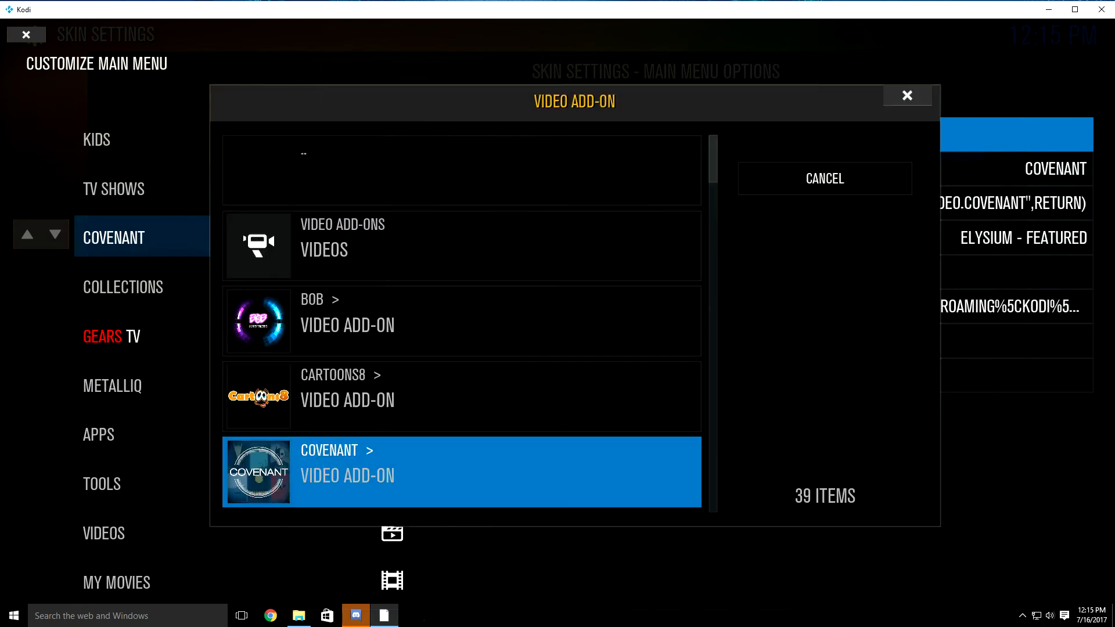
key(Return)
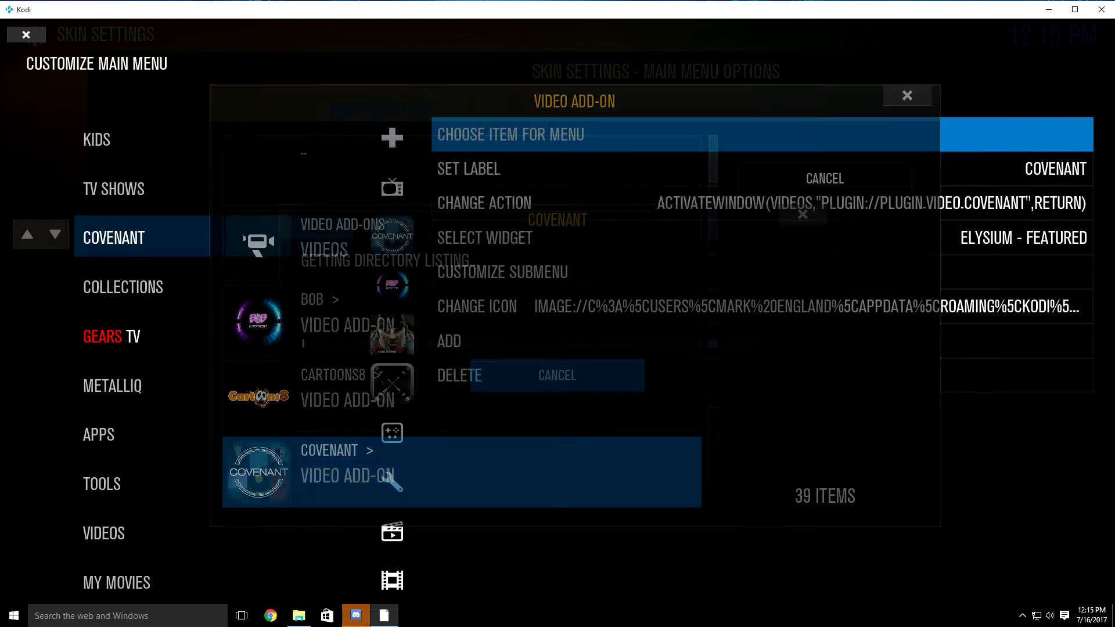
key(Down)
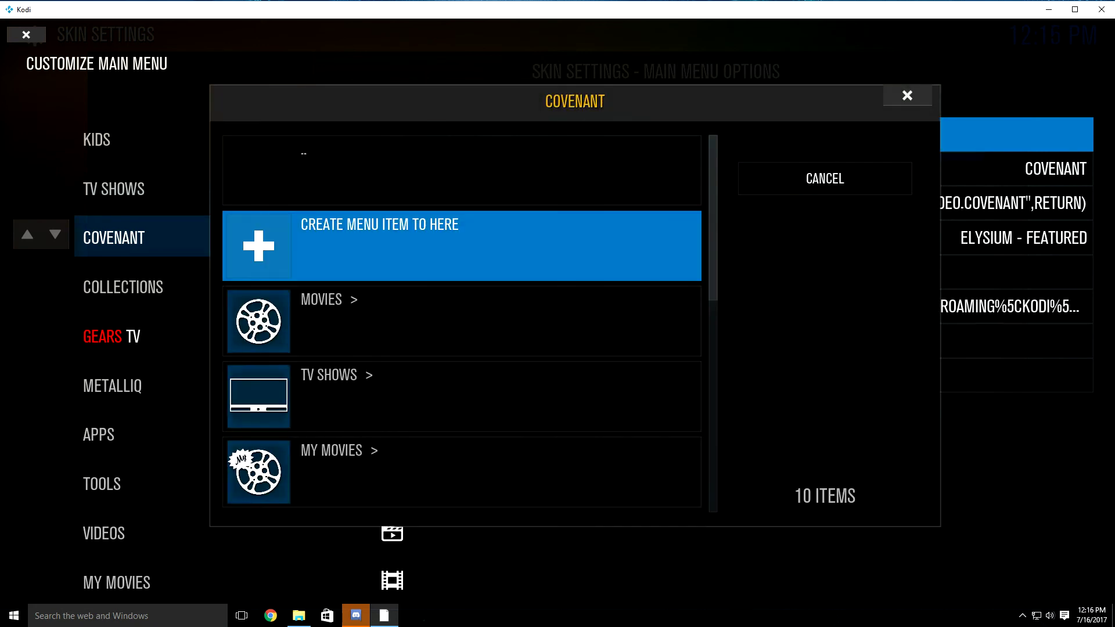
key(Return)
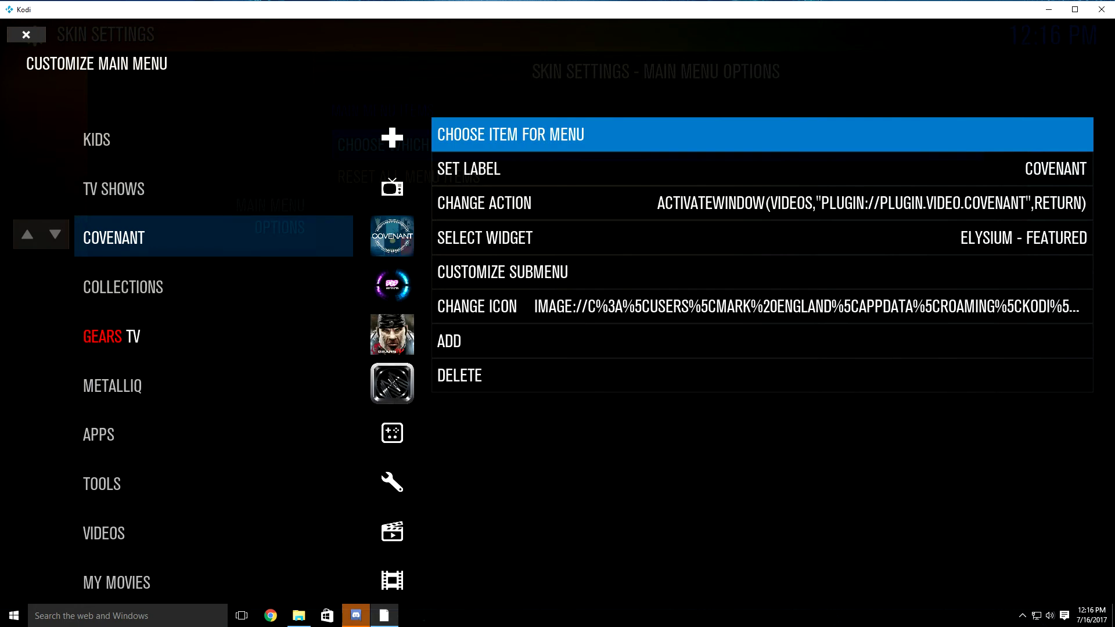
Point the TV SHOWS entry to the Covenant video add-on and leave skin settings
key(Left)
key(Up)
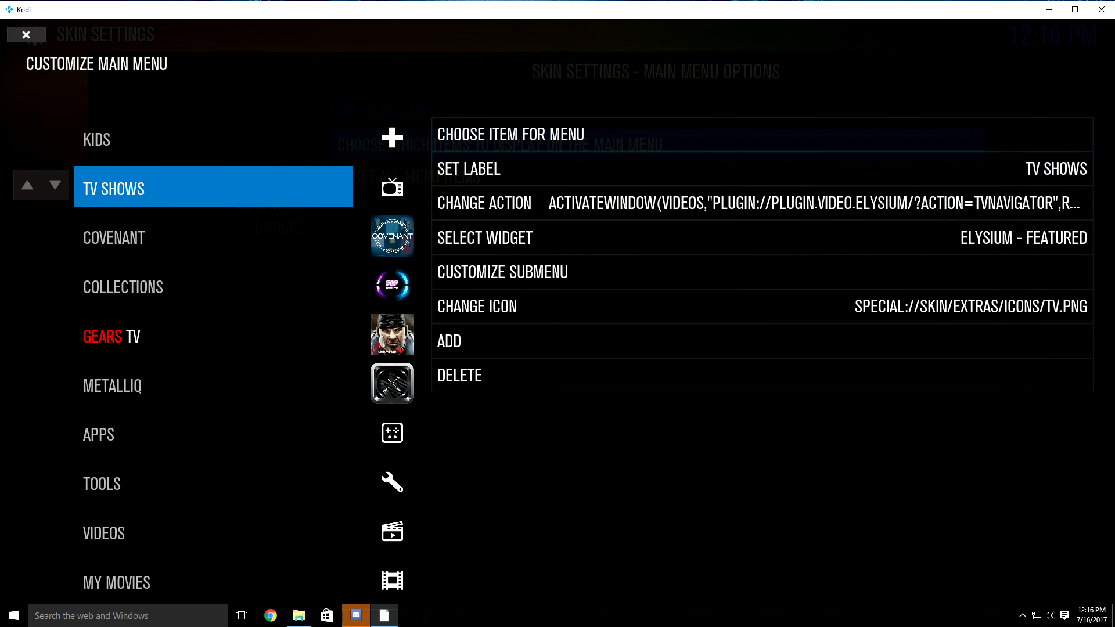
key(Right)
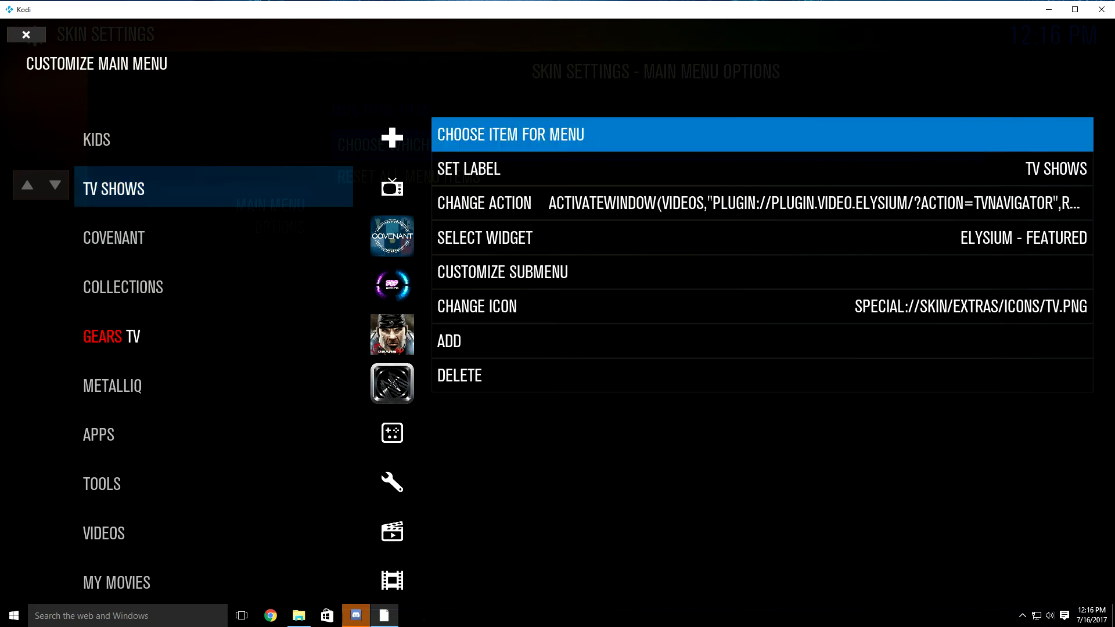
key(Return)
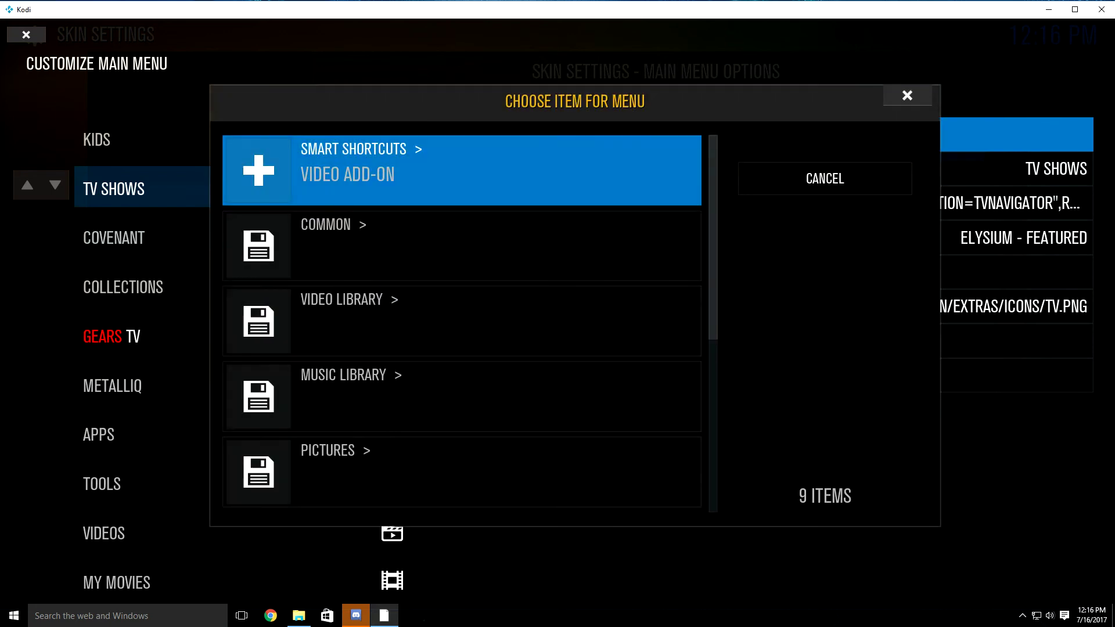
key(Down)
key(Down)
key(Down)
key(Down)
key(Down)
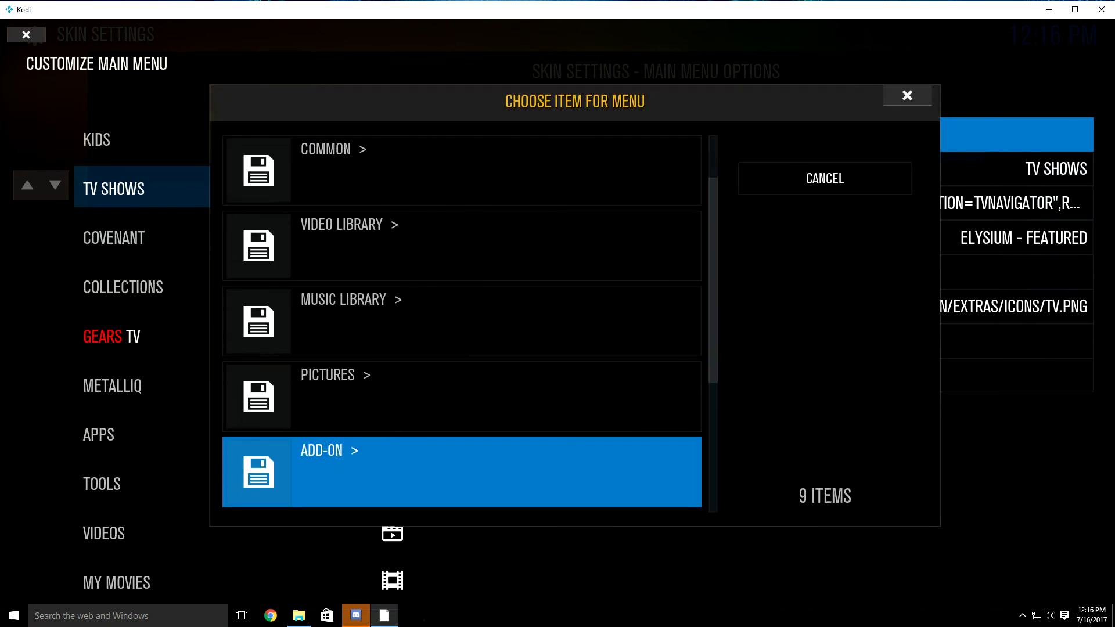
key(Return)
key(Down)
key(Down)
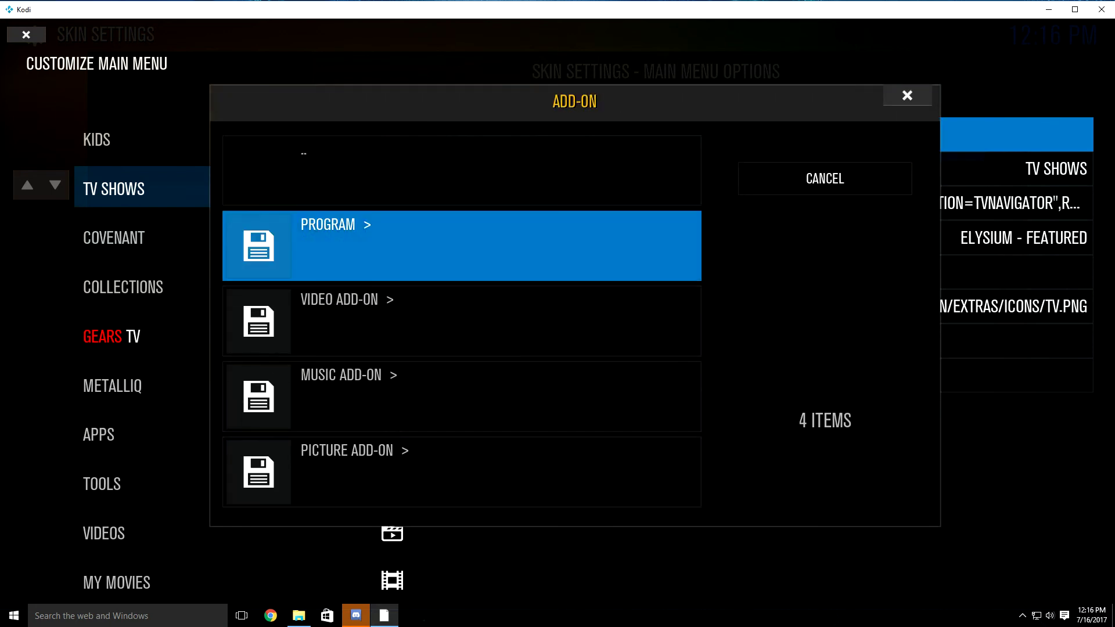
key(Return)
key(Down)
key(Down)
key(Down)
key(Down)
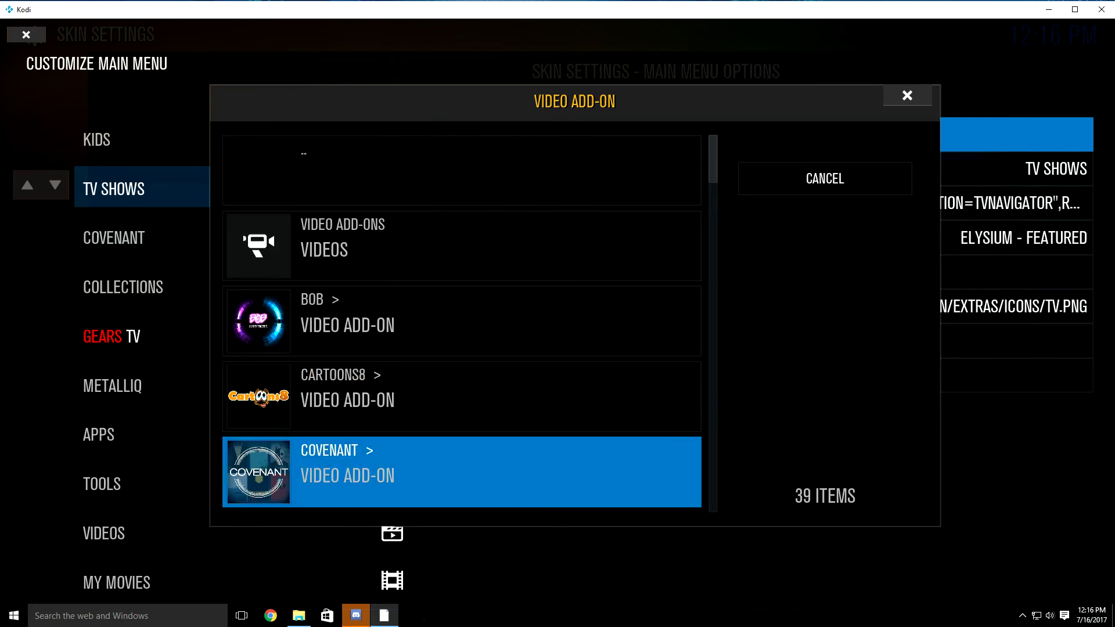
key(Return)
key(Down)
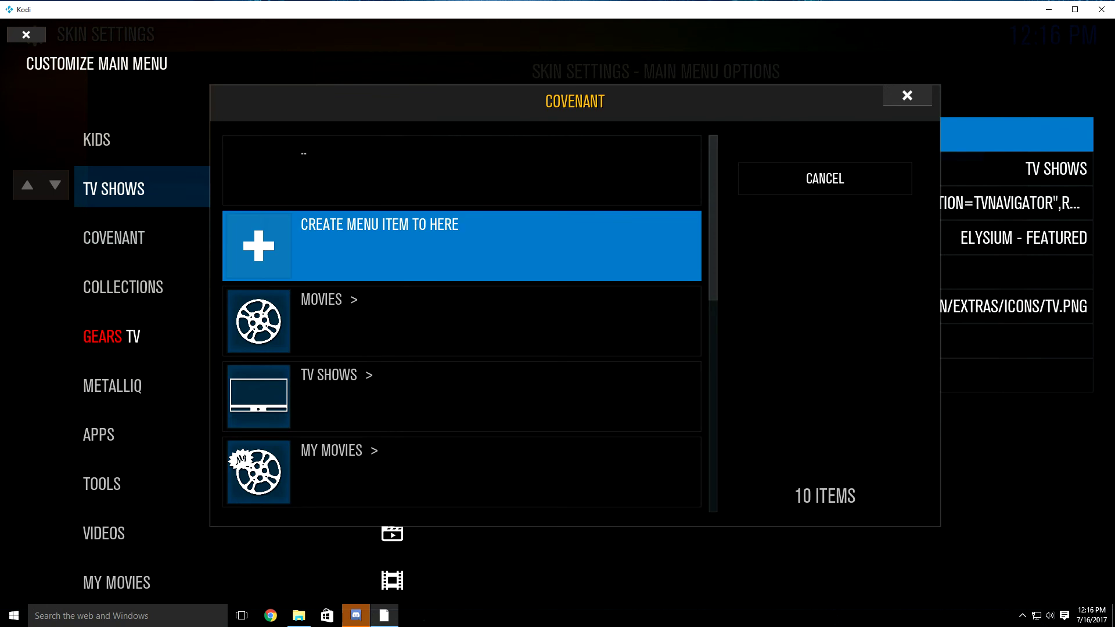
key(Return)
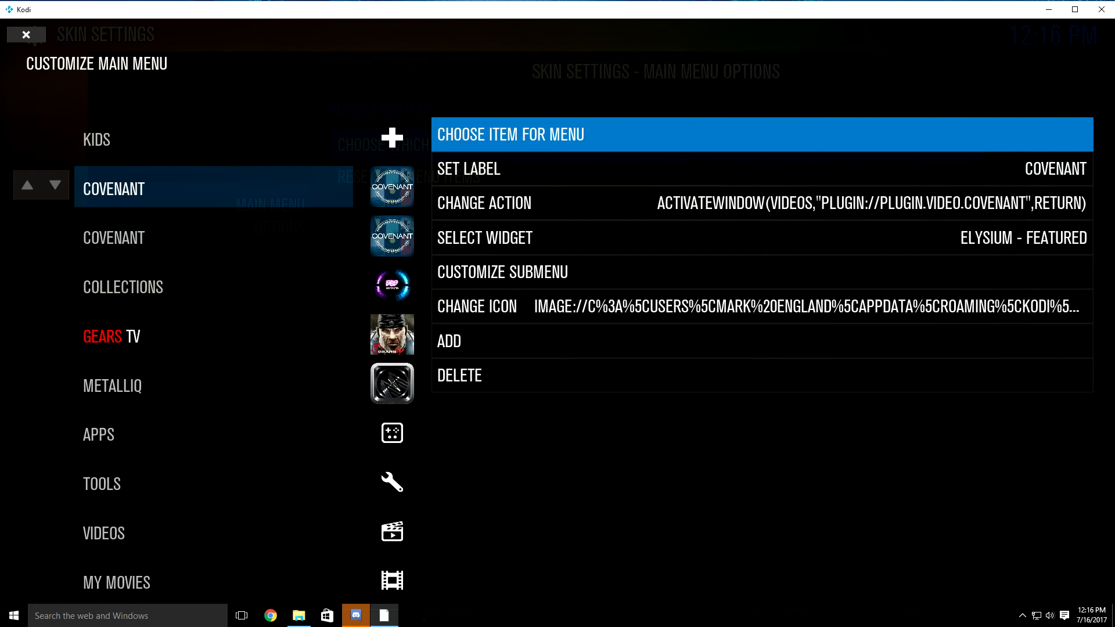
key(Escape)
key(Escape)
key(Escape)
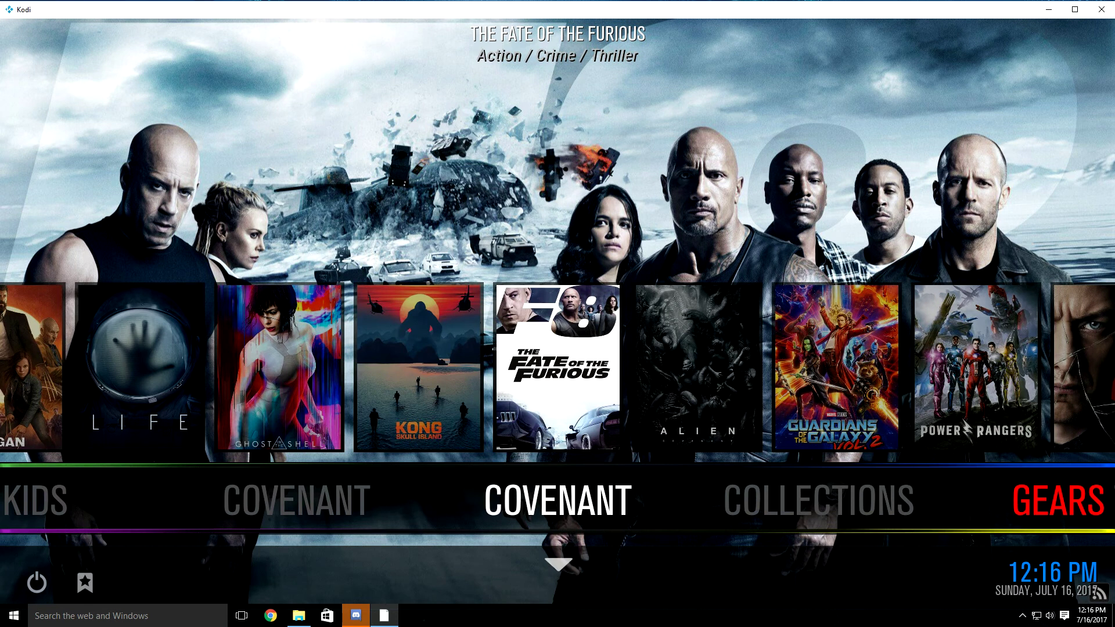
Select the new COVENANT home menu entry and show its submenu
key(Left)
key(Right)
key(Left)
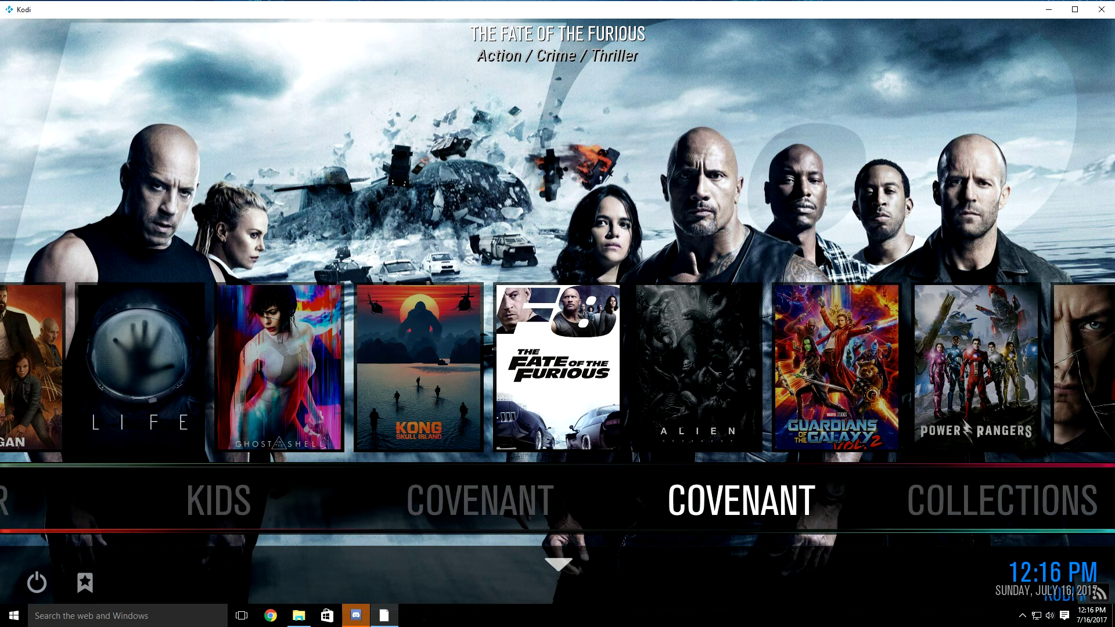
key(Left)
key(Right)
key(Down)
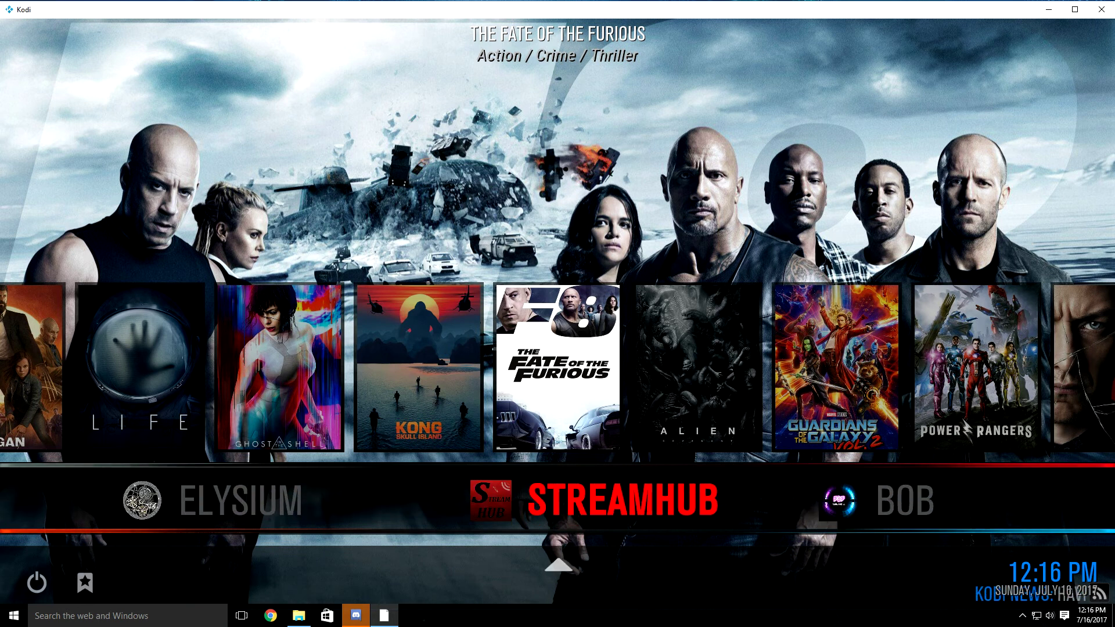
key(Up)
key(Down)
Browse the submenu back to STREAMHUB, return to the main row and open Covenant
key(Left)
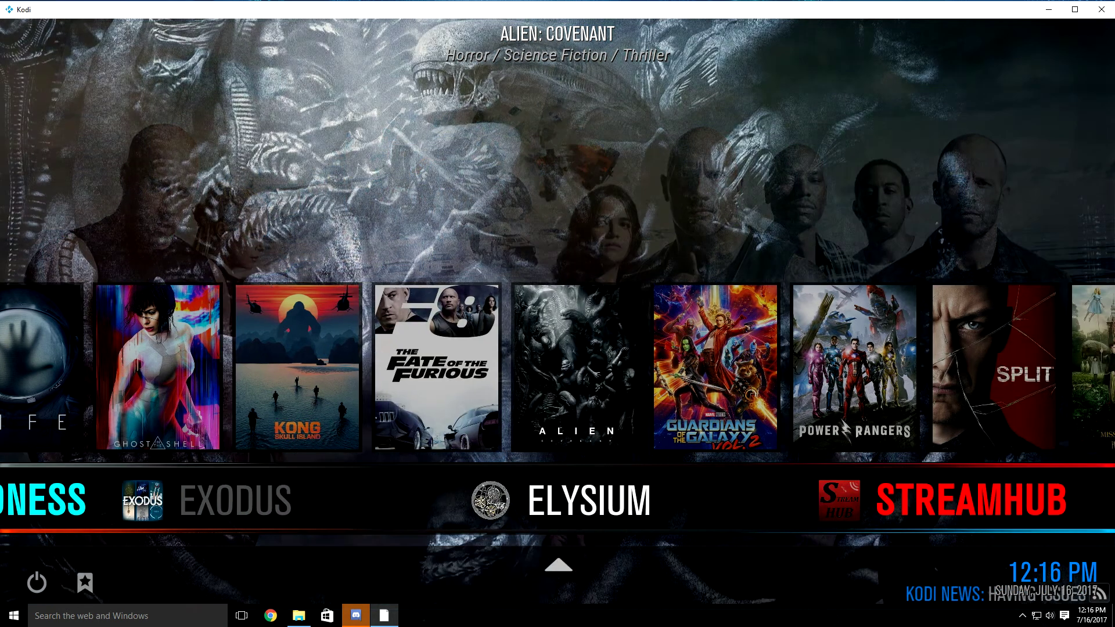
key(Left)
key(Right)
key(Right)
key(Right)
key(Left)
key(Up)
key(Down)
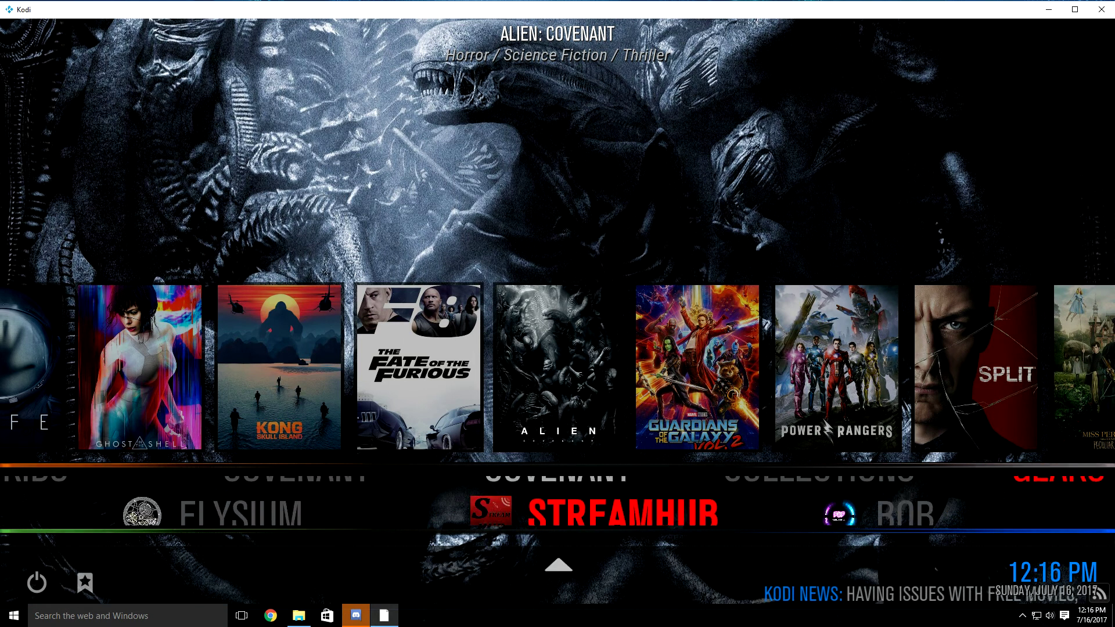
key(Up)
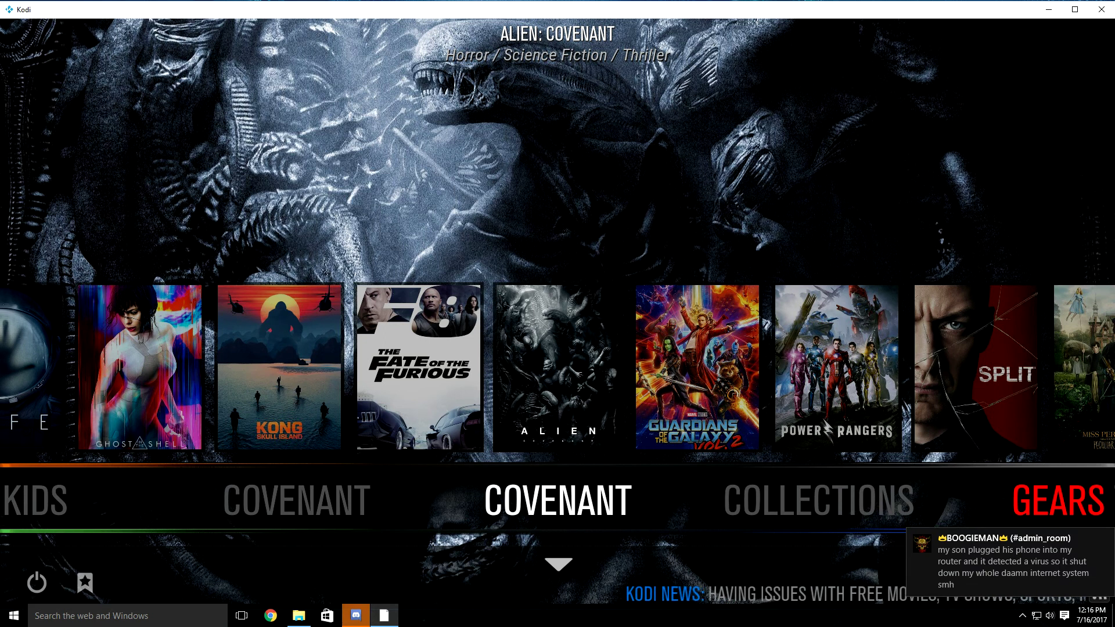
key(Return)
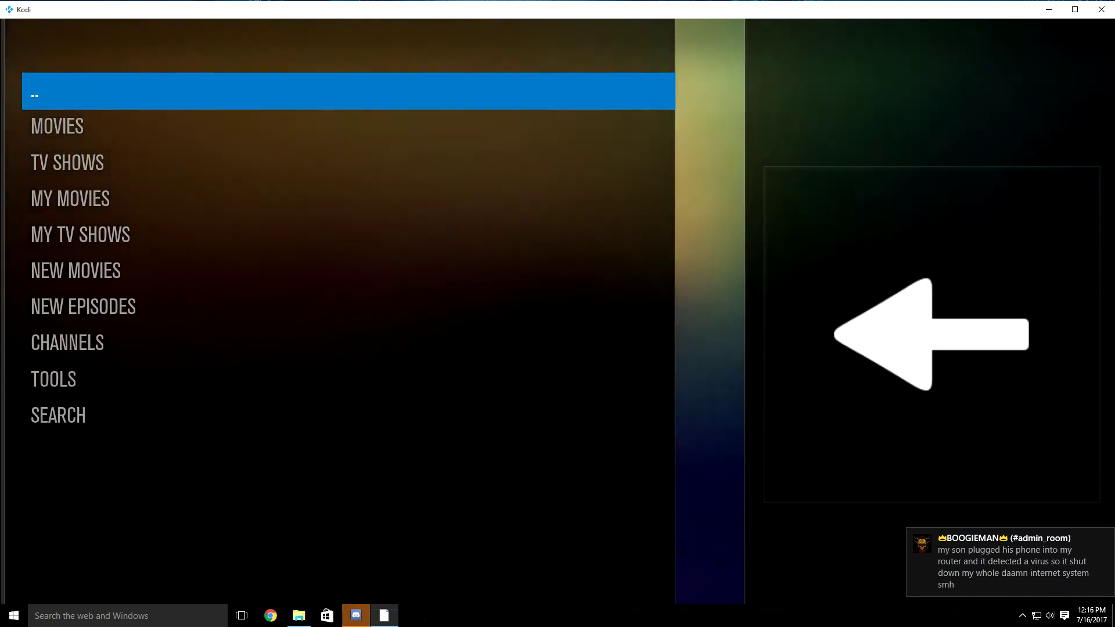
Open Covenant's TV Shows > Most Popular list
key(Down)
key(Down)
key(Up)
key(Down)
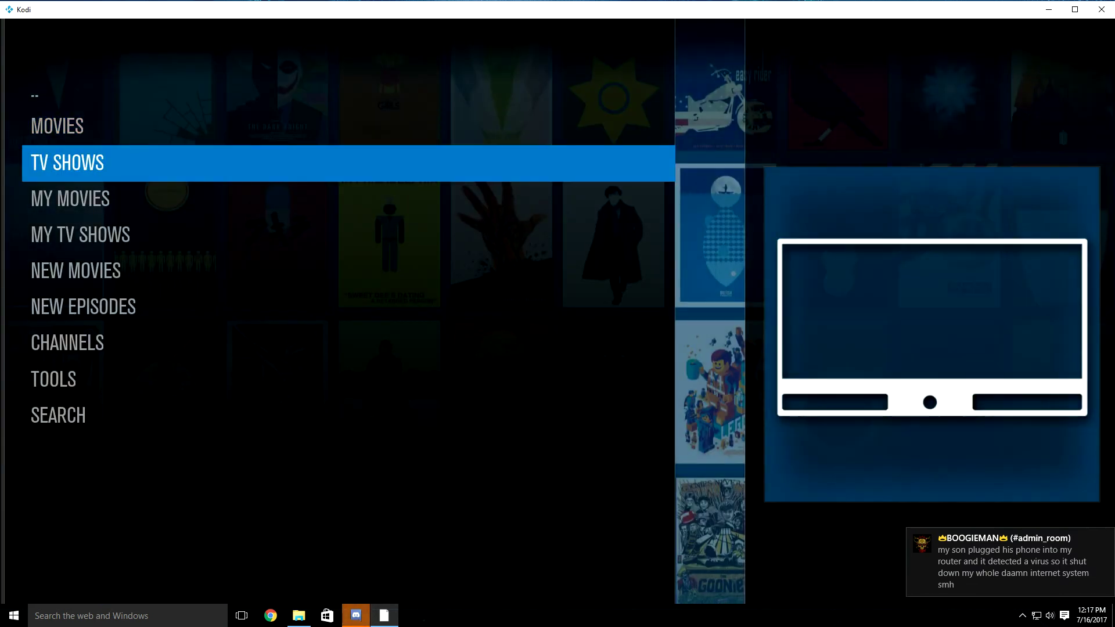
key(Return)
key(Down)
key(Down)
key(Down)
key(Down)
key(Down)
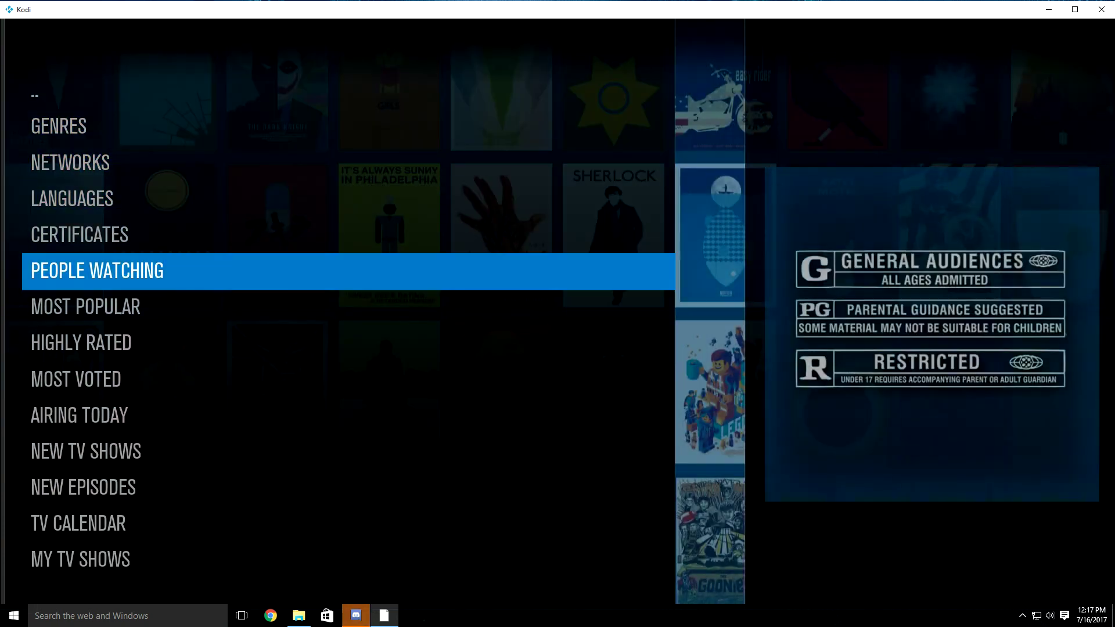
key(Up)
key(Down)
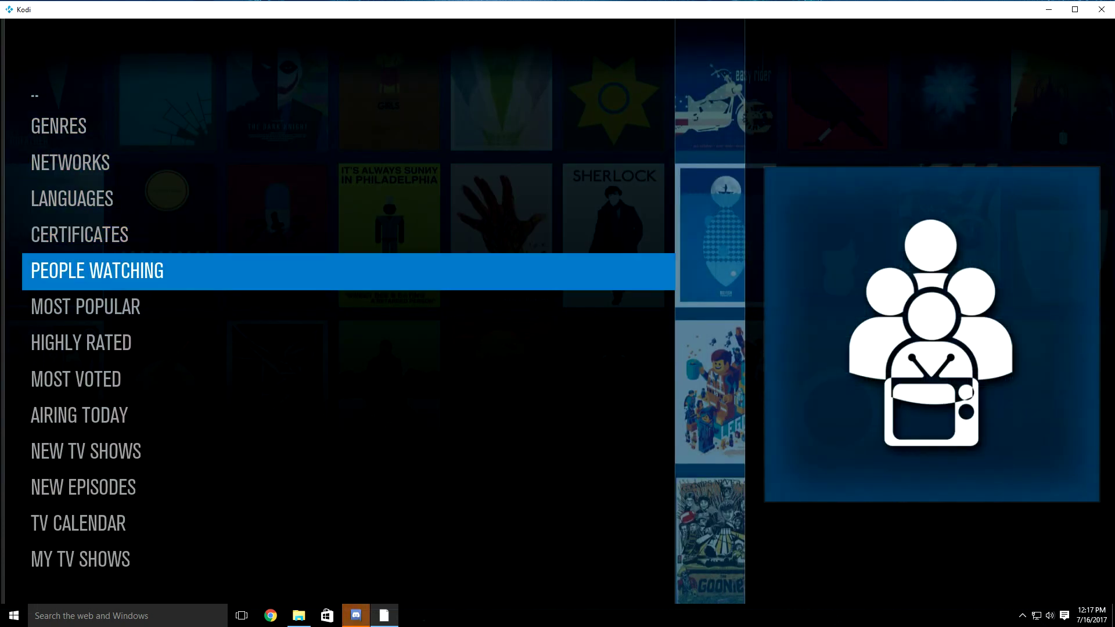
key(Down)
key(Return)
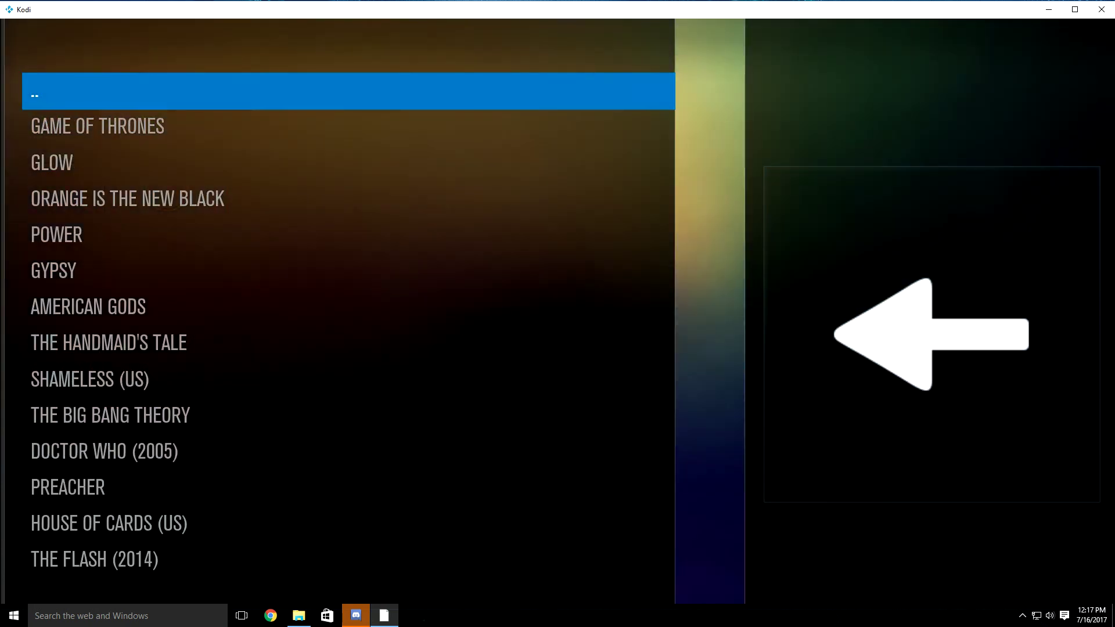
Open Orange Is the New Black Season 2 and search sources for 2X01 Thirsty Bird
key(Down)
key(Down)
key(Down)
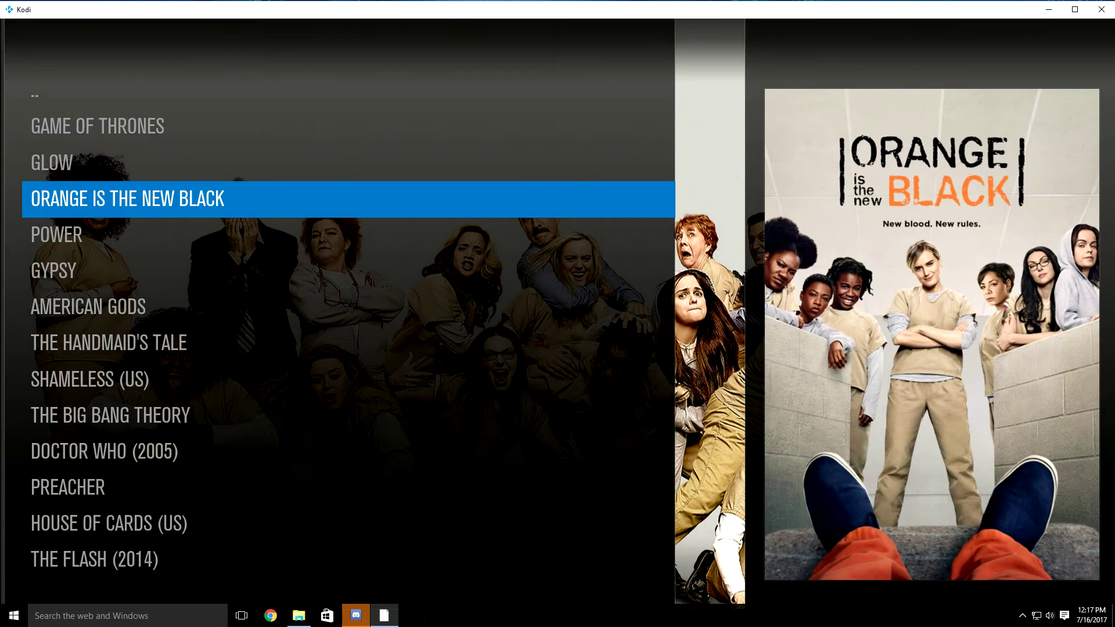
key(Return)
key(Down)
key(Down)
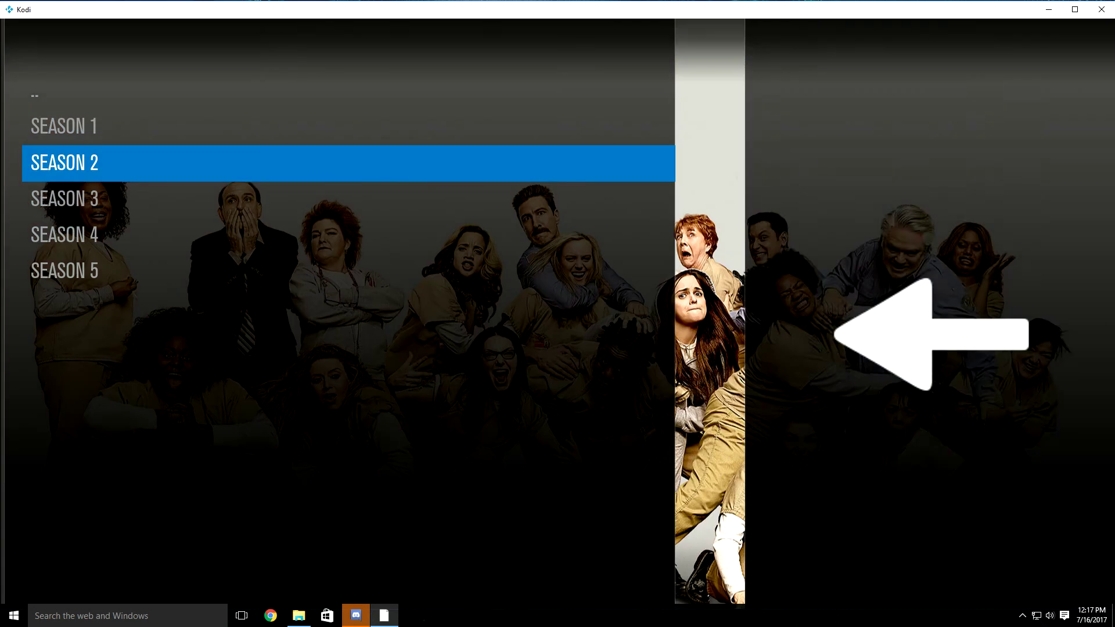
key(Return)
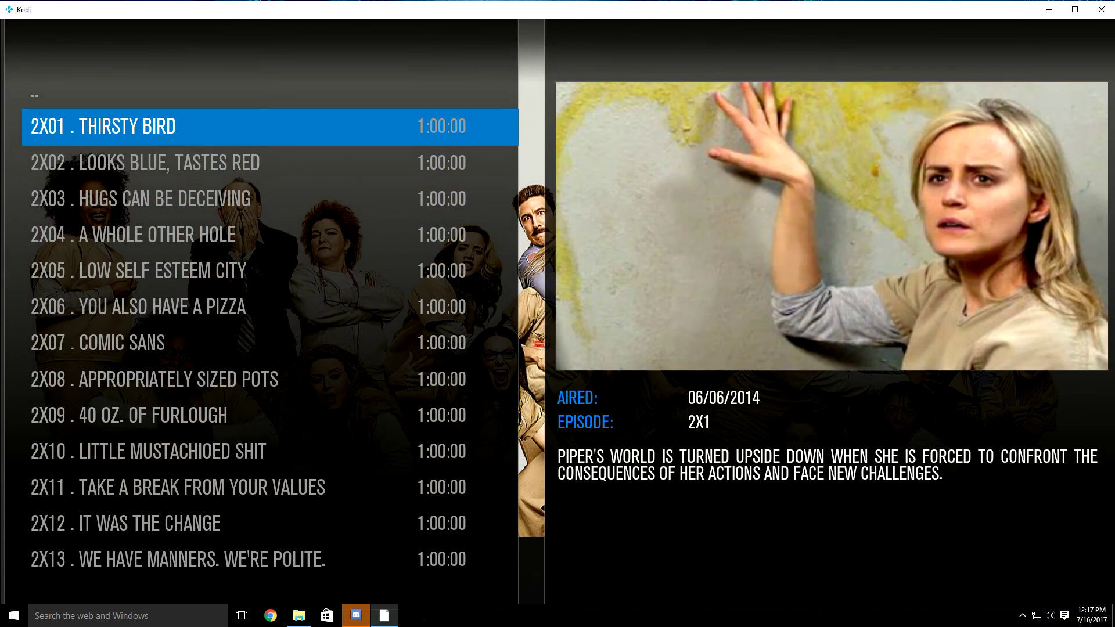
key(Return)
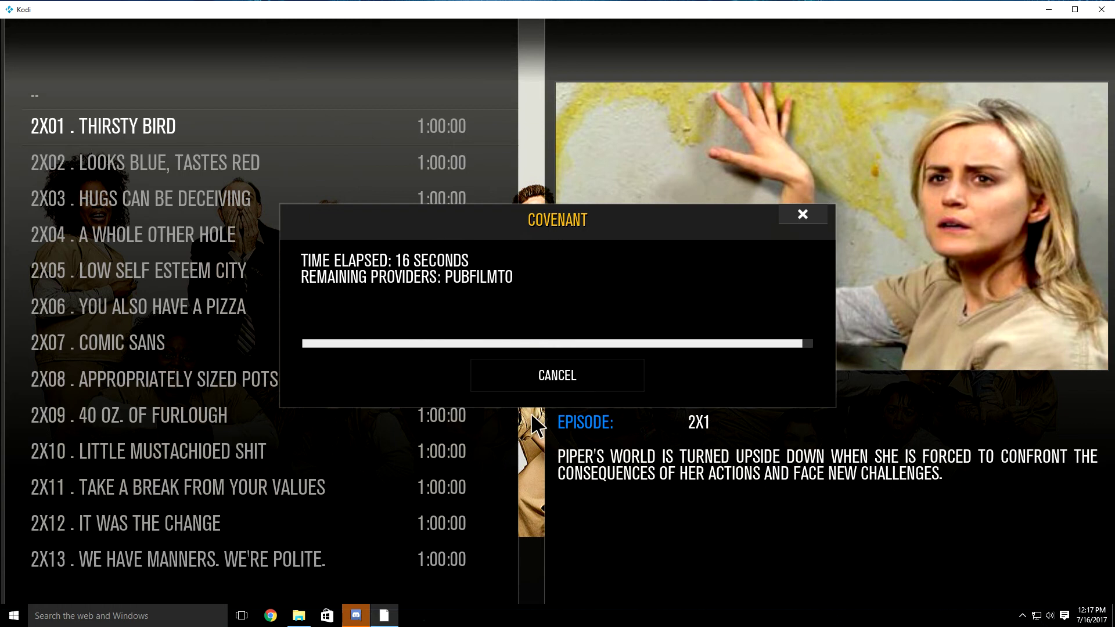
Cancel scraping and play Thirsty Bird from the 04 | PLAYBOX source
click(555, 376)
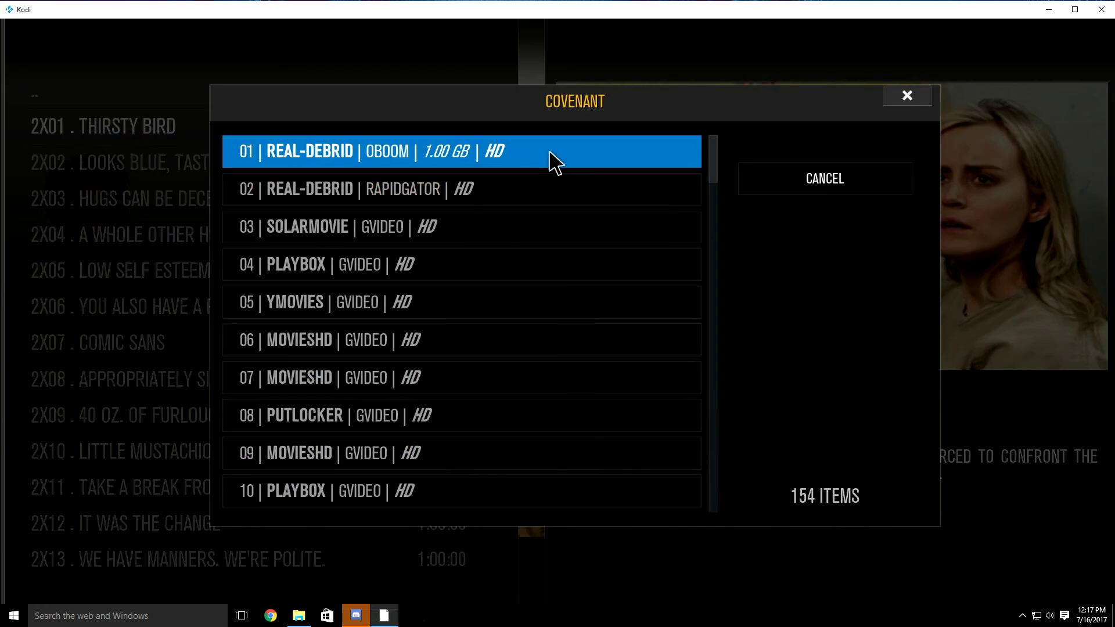
scroll(429, 415, down, 8)
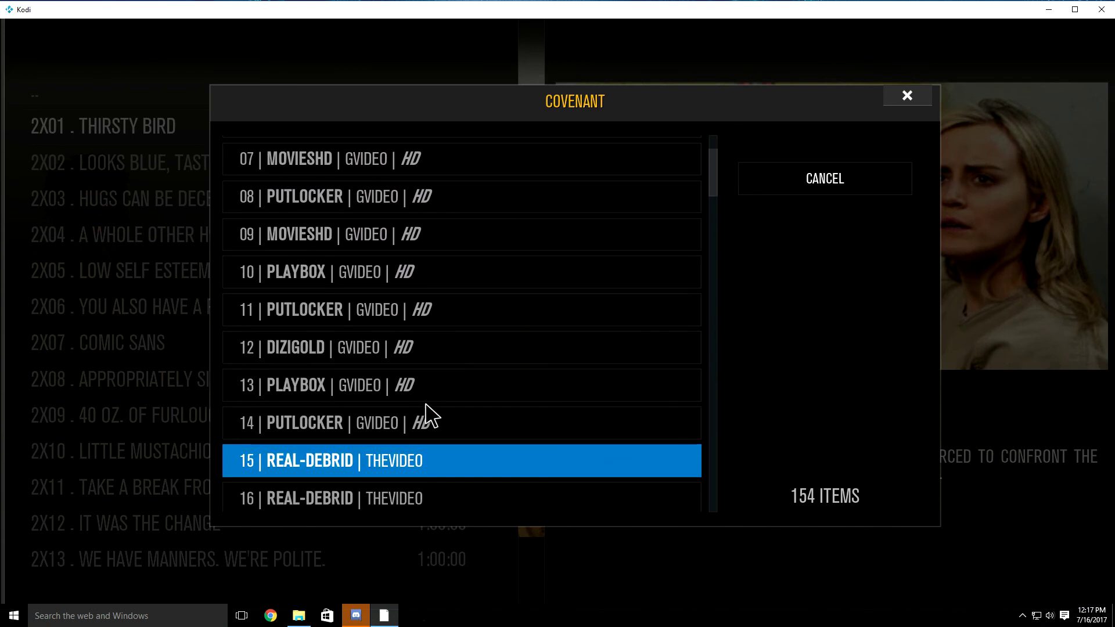
scroll(428, 415, up, 5)
scroll(428, 415, up, 3)
scroll(429, 415, down, 4)
scroll(428, 416, up, 4)
scroll(428, 415, down, 7)
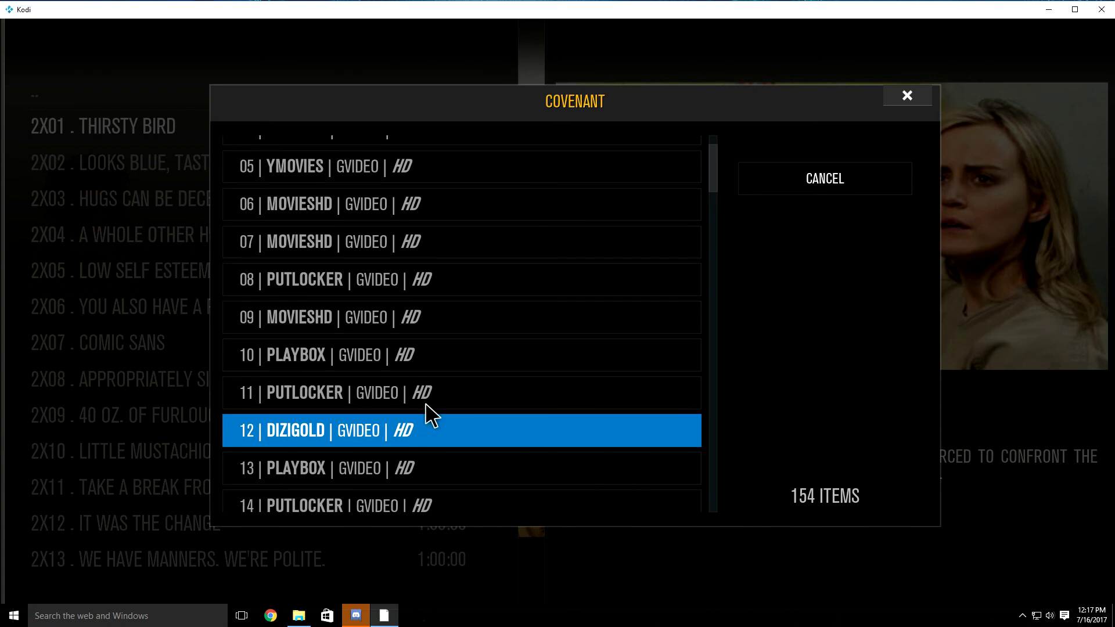
scroll(428, 415, up, 7)
scroll(429, 415, up, 3)
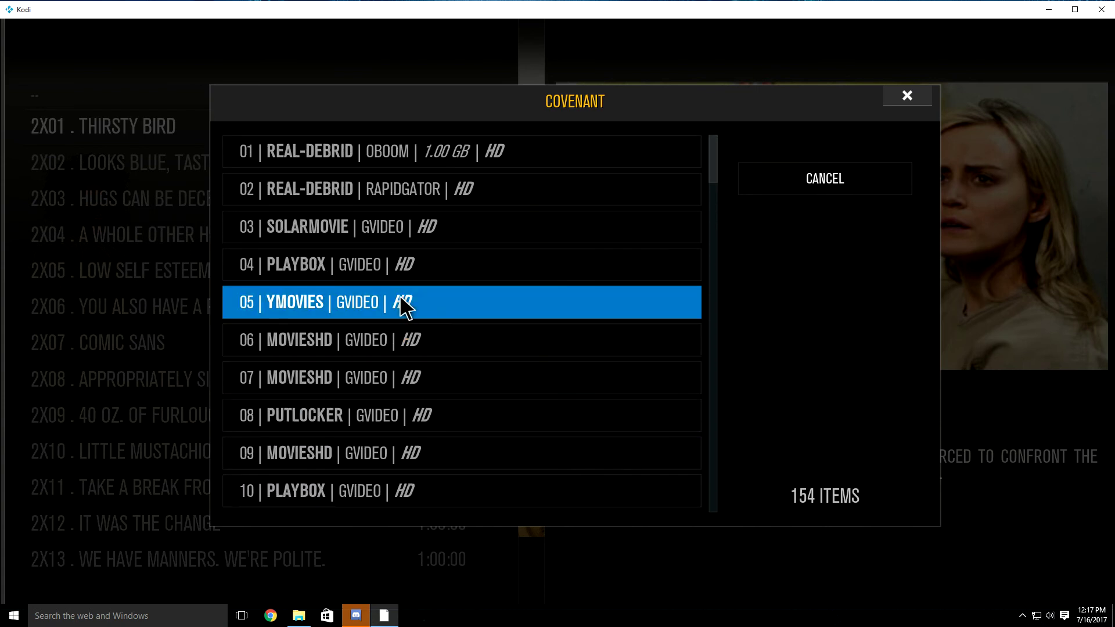
click(410, 278)
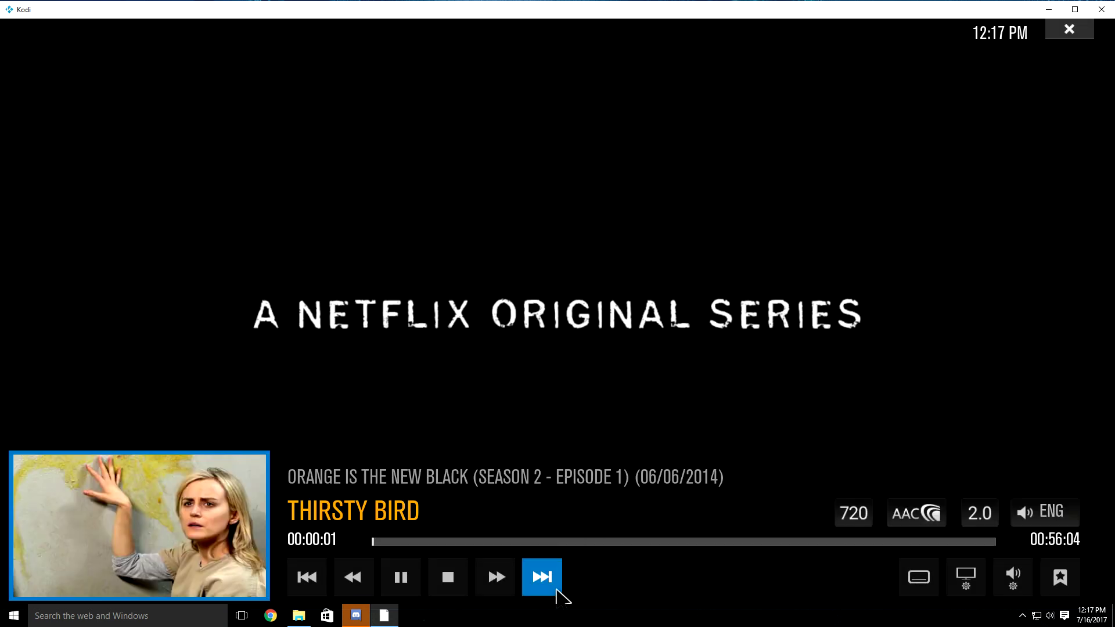
Stop the episode and return to the home menu's Settings entry
click(458, 587)
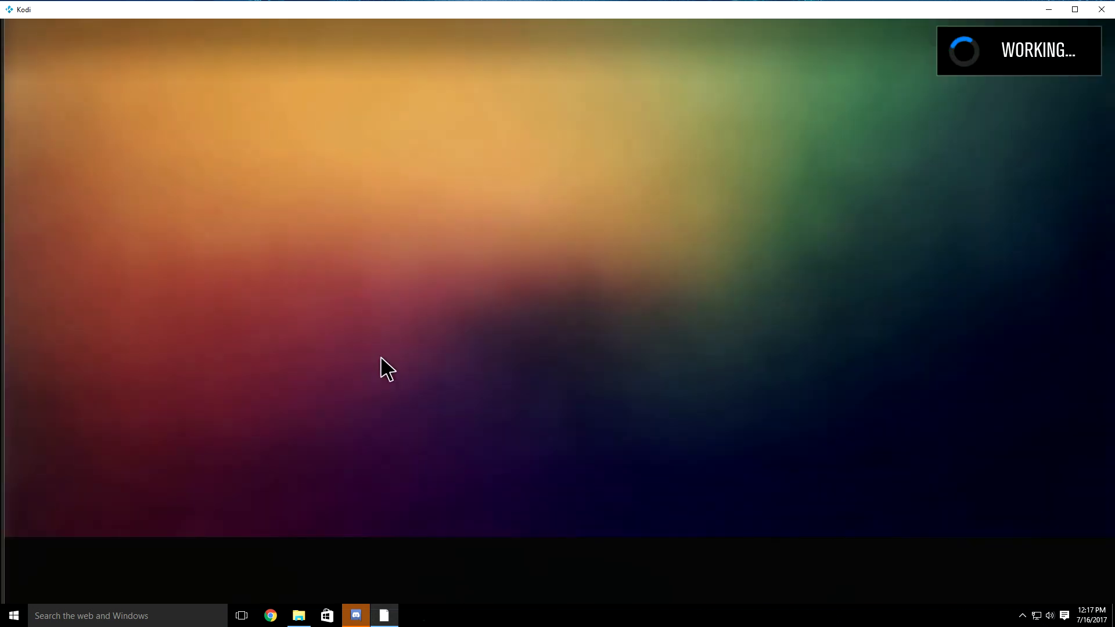
key(BackSpace)
key(BackSpace)
key(BackSpace)
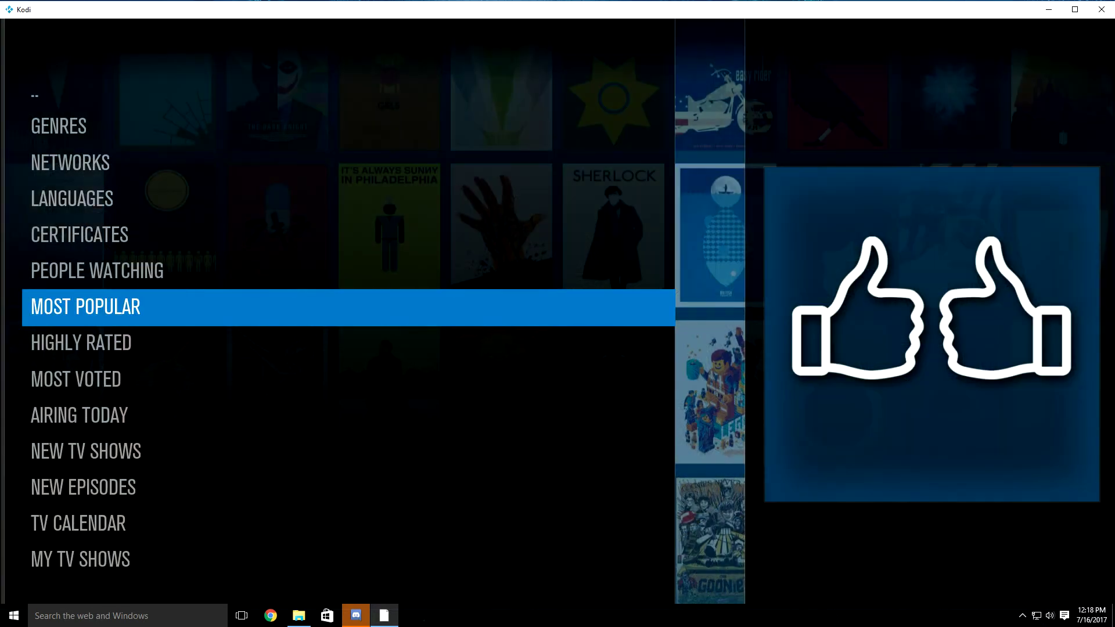
key(BackSpace)
key(BackSpace)
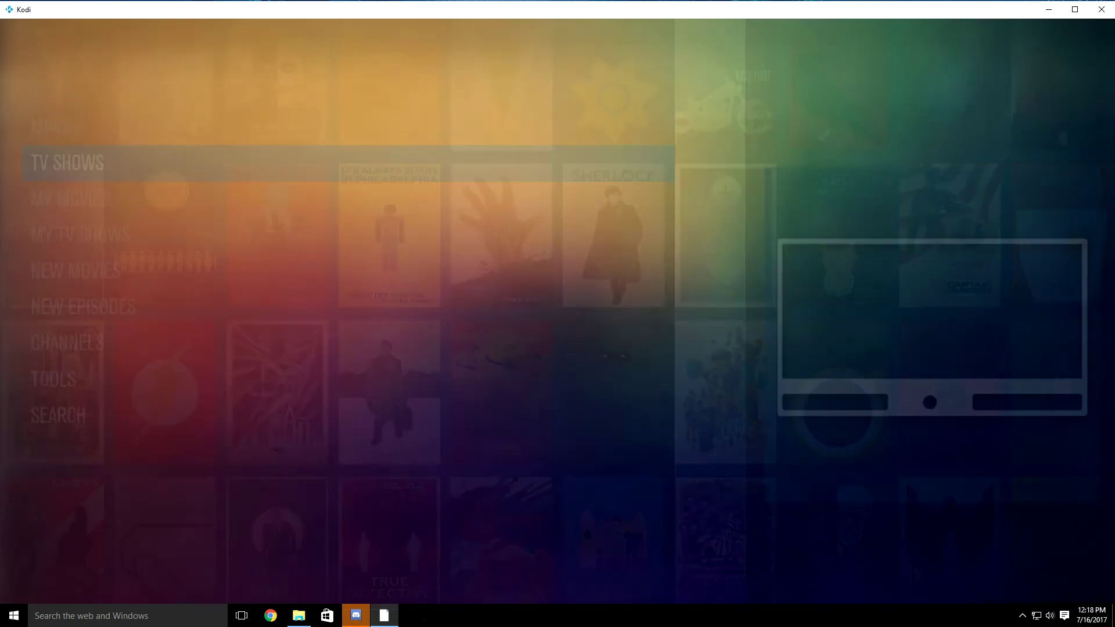
key(Right)
key(Right)
key(Right)
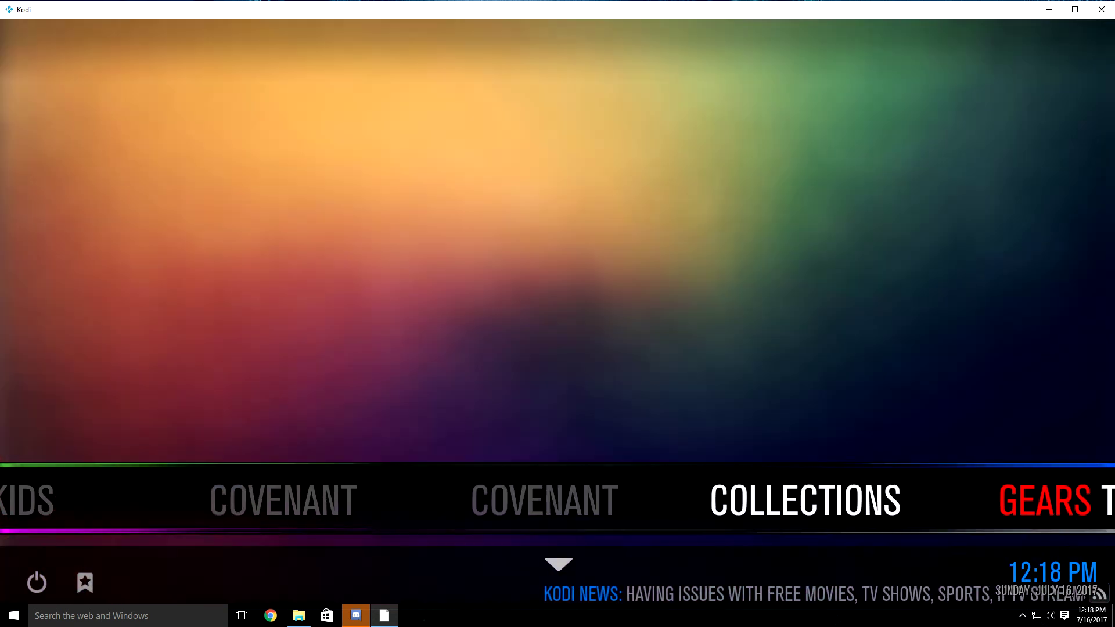
key(Right)
key(Right)
key(Right)
key(Right)
key(Right)
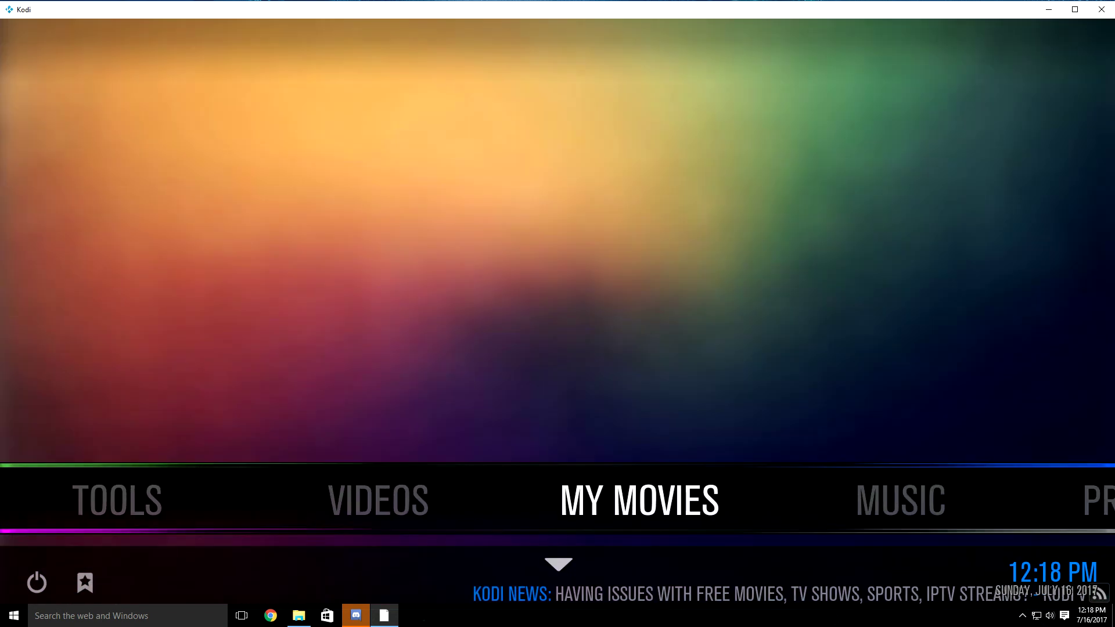
key(Right)
key(Right)
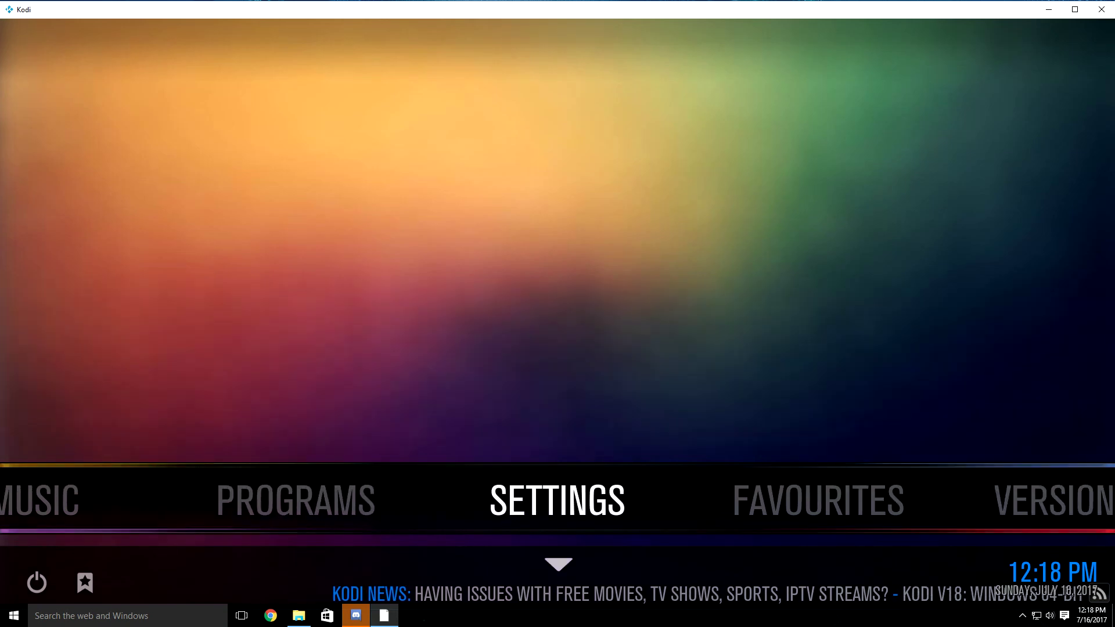
Open Covenant's information page from Settings > Add-ons > My Add-ons > Video Add-ons
key(Return)
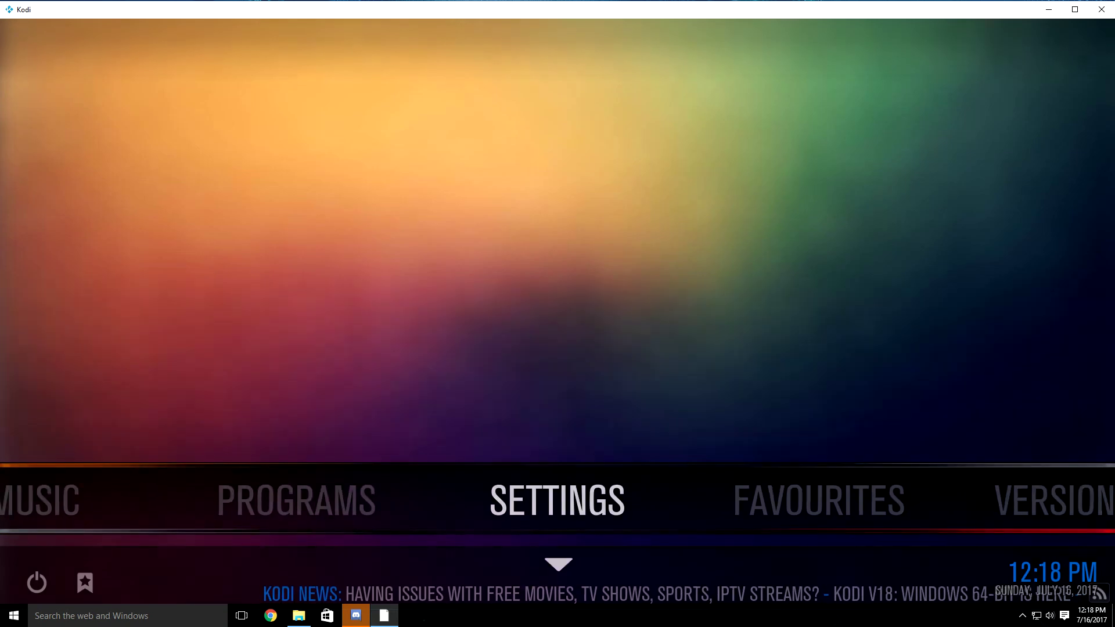
key(Up)
key(Up)
key(Up)
key(Return)
key(Up)
key(Up)
key(Up)
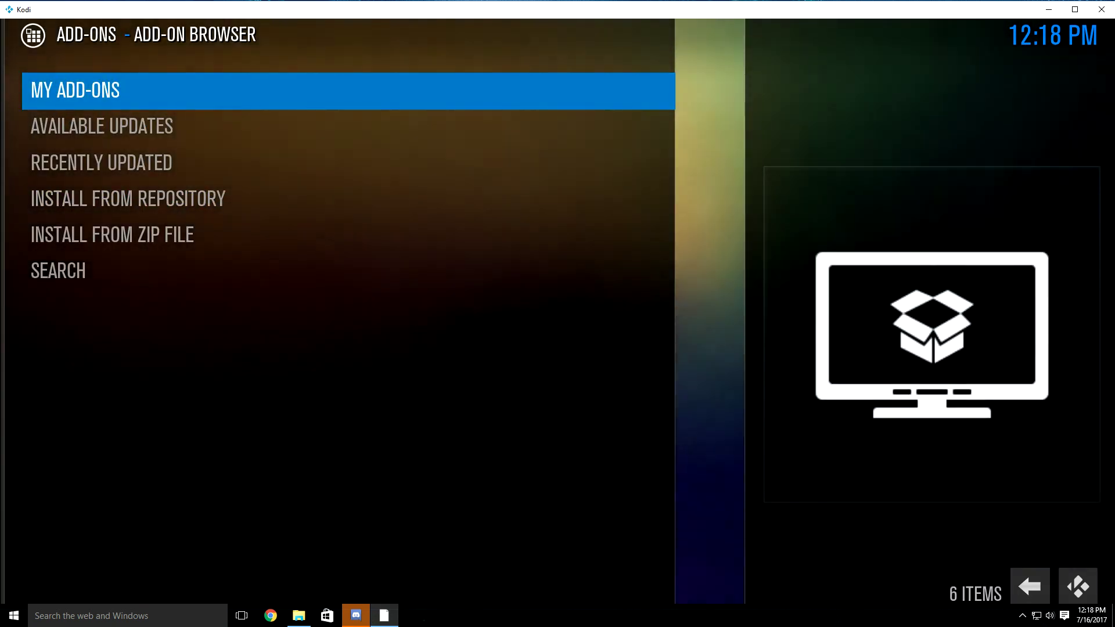
key(Return)
key(Up)
key(Up)
key(Up)
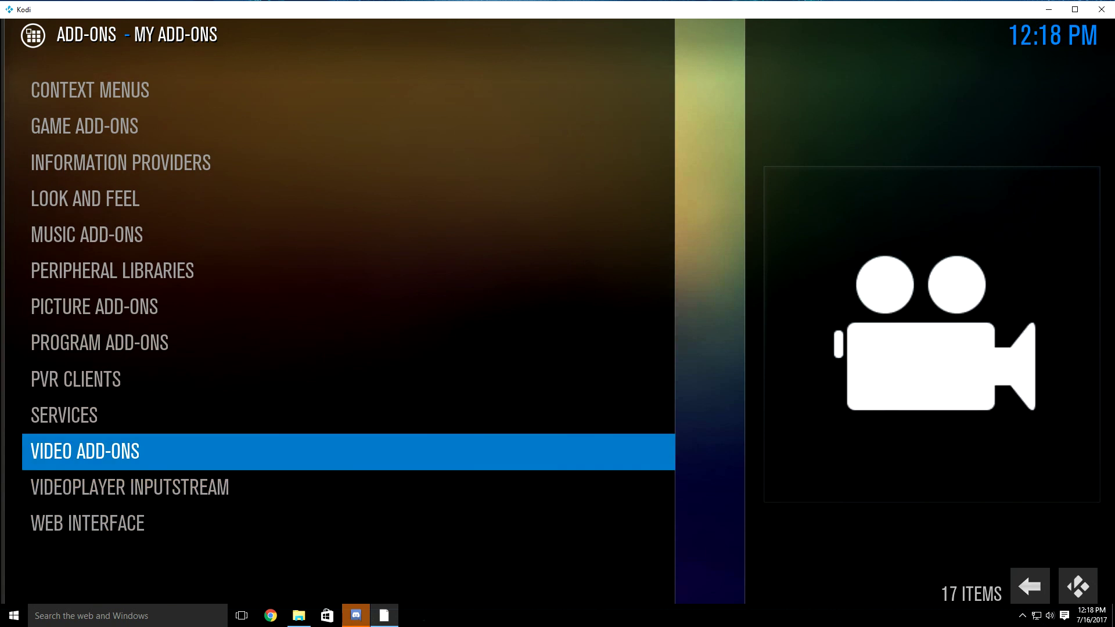
key(Return)
key(Down)
key(Down)
key(Down)
key(Down)
key(Down)
key(Down)
key(Down)
key(Down)
key(Down)
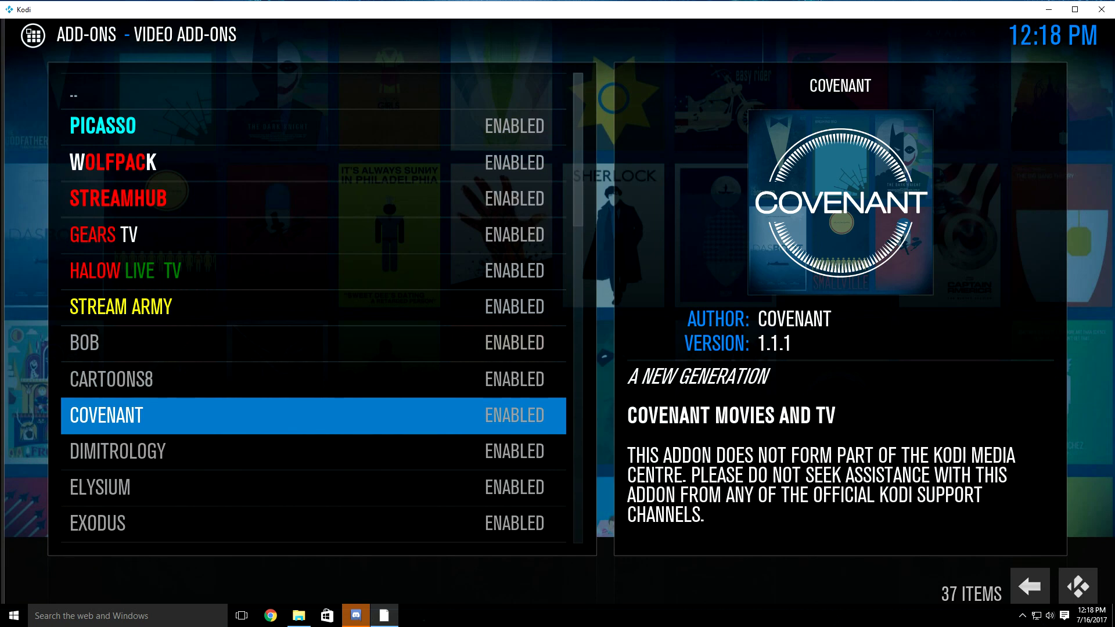
key(Return)
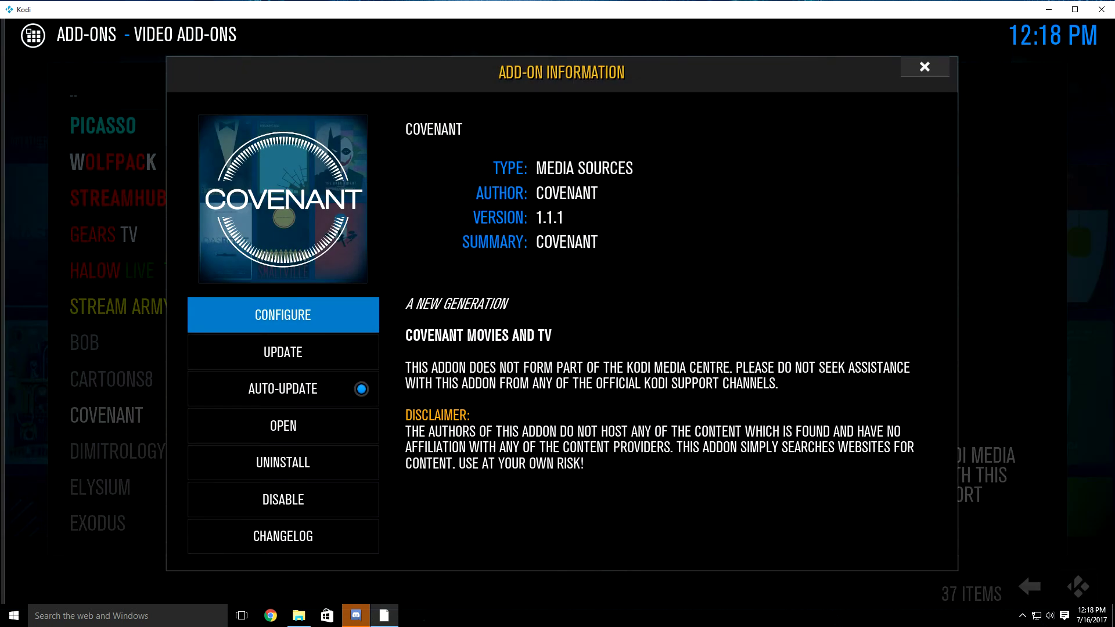
In Covenant's general settings, nudge Providers Timeout and leave it at 20
key(Return)
key(Down)
key(Down)
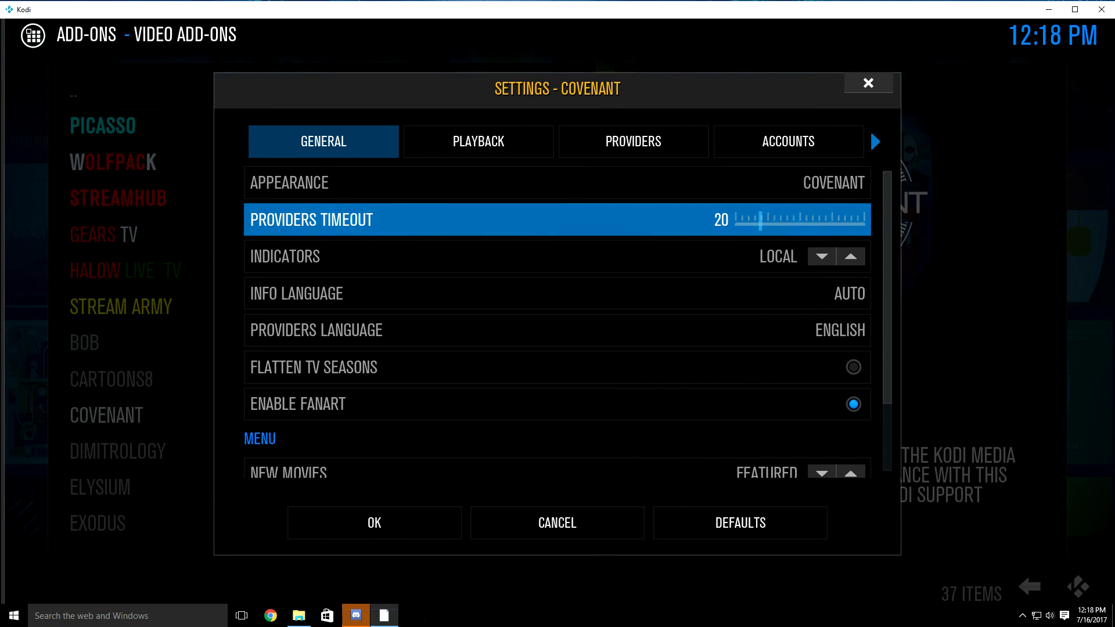
key(Right)
key(Right)
key(Right)
key(Right)
key(Left)
key(Left)
key(Left)
key(Left)
key(Up)
key(Up)
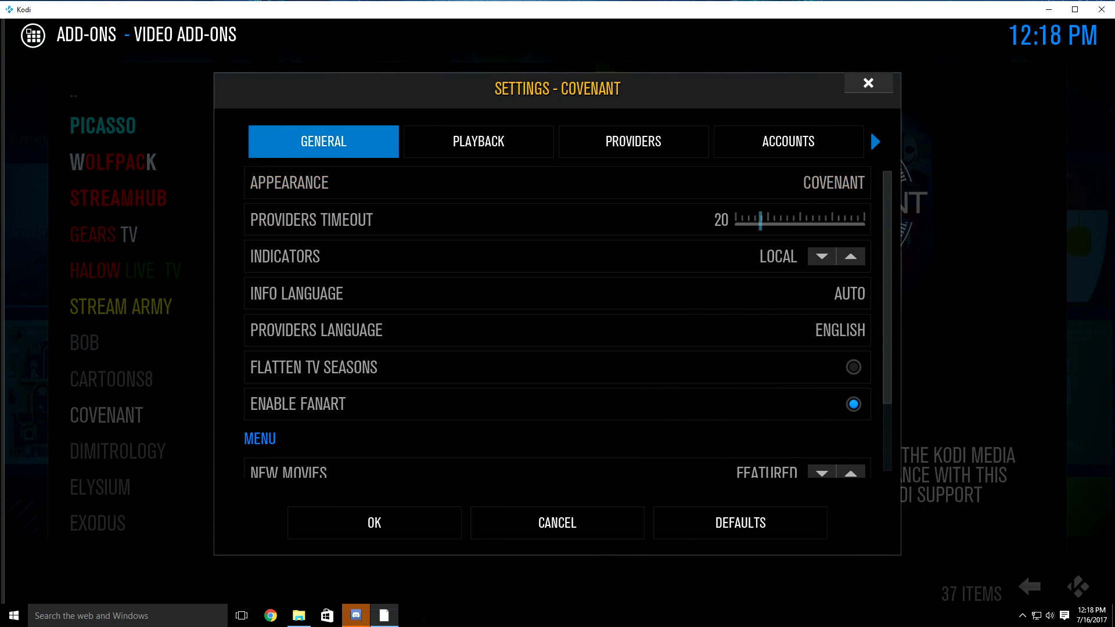
Look over the Playback options down to Resume Playback, save the settings, and leave Add-on Information
key(Right)
key(Down)
key(Down)
key(Down)
key(Down)
key(Down)
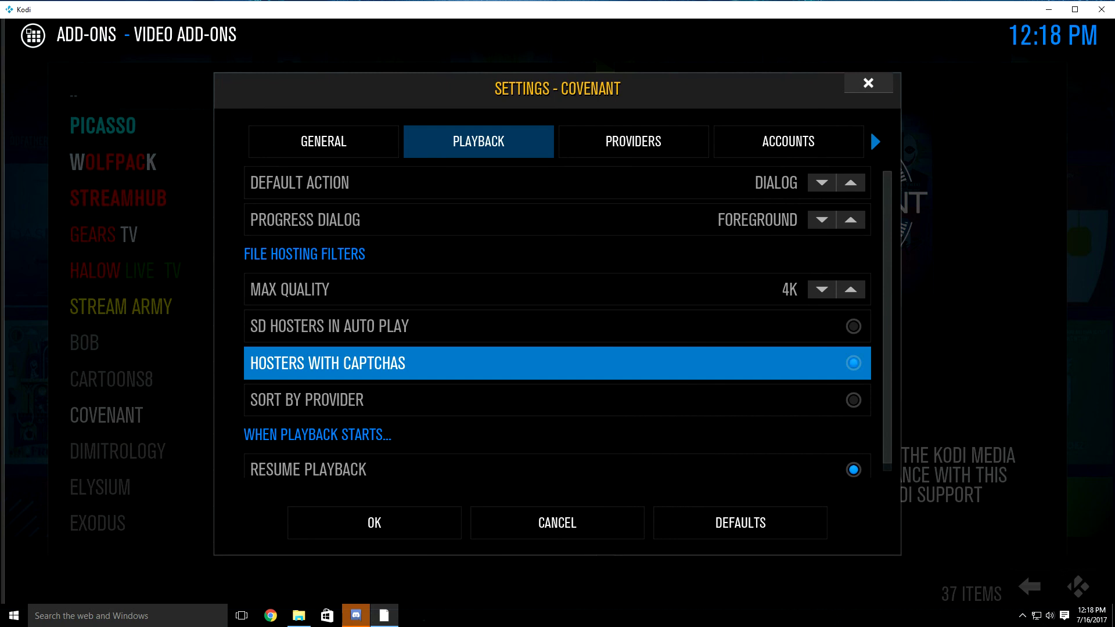
key(Down)
key(Down)
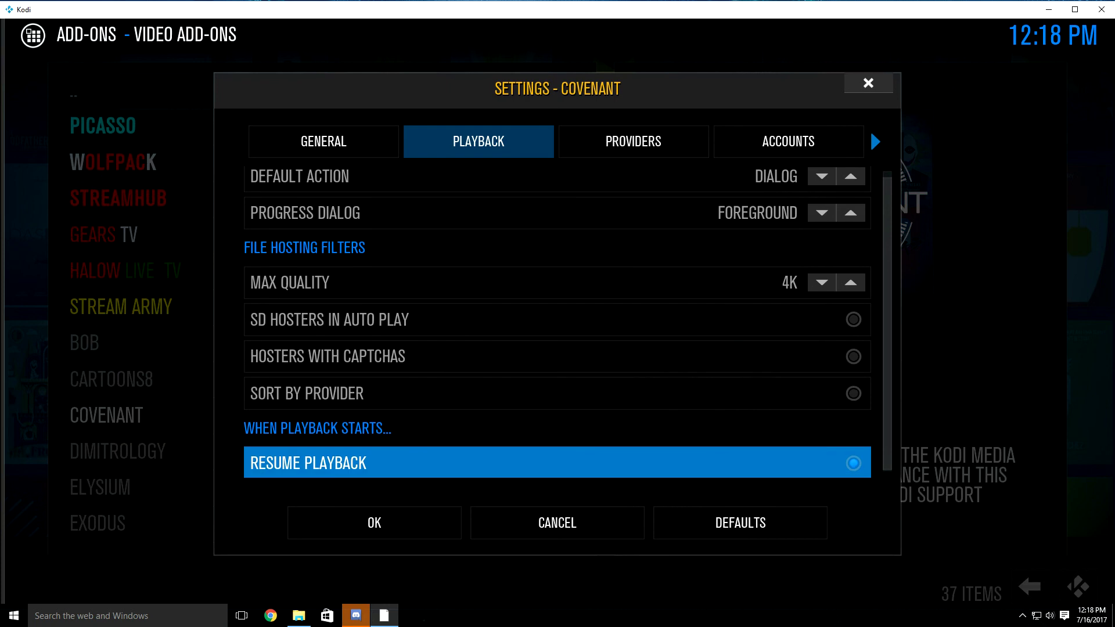
key(Down)
key(Return)
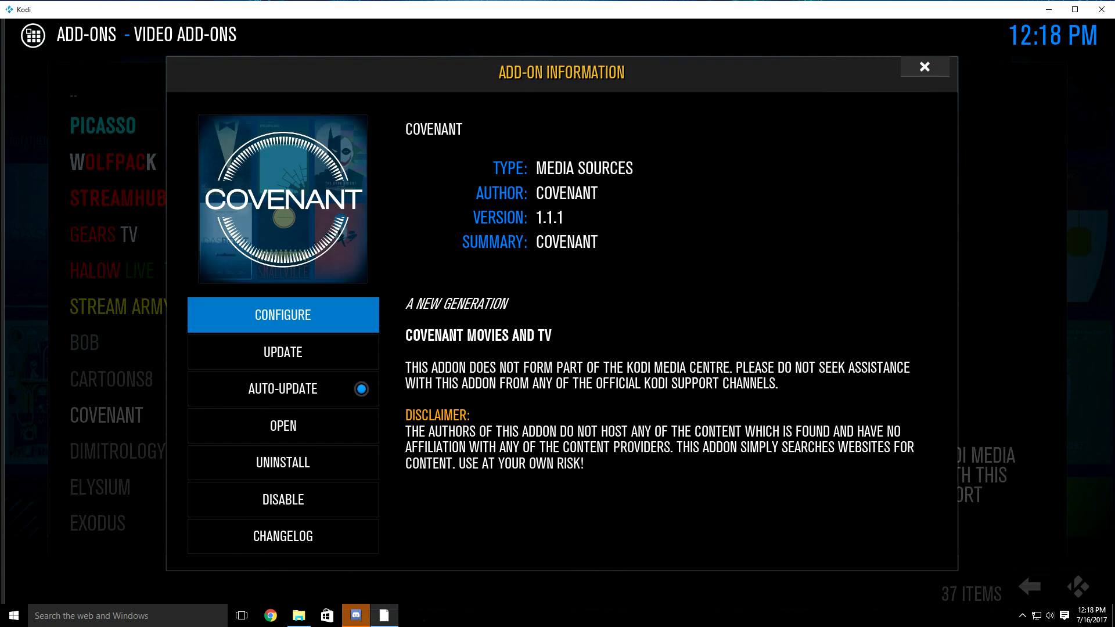
key(Escape)
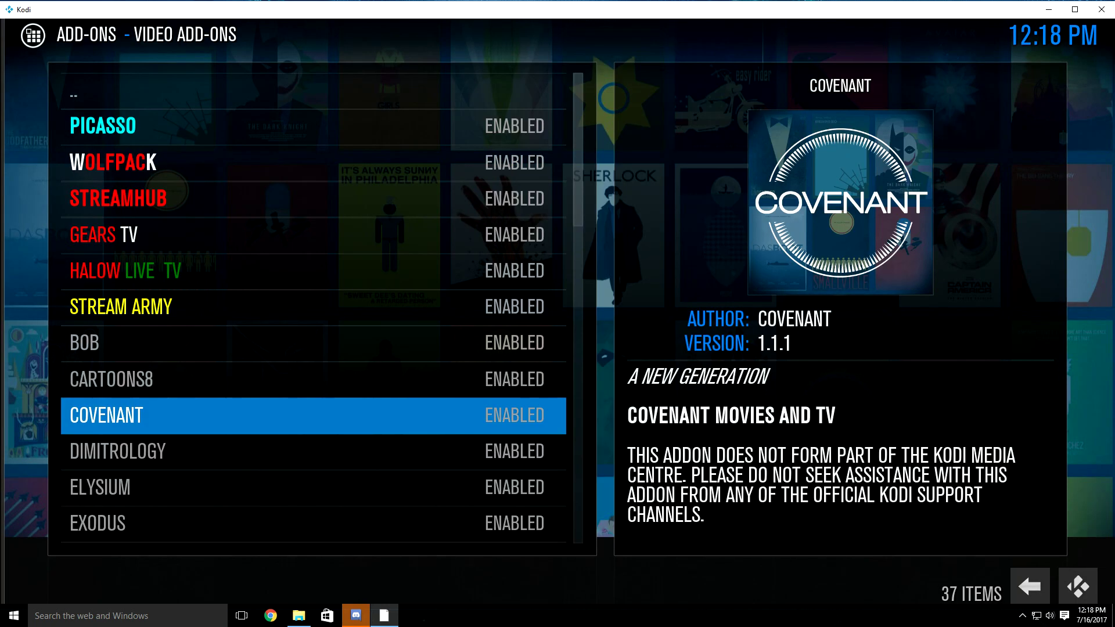